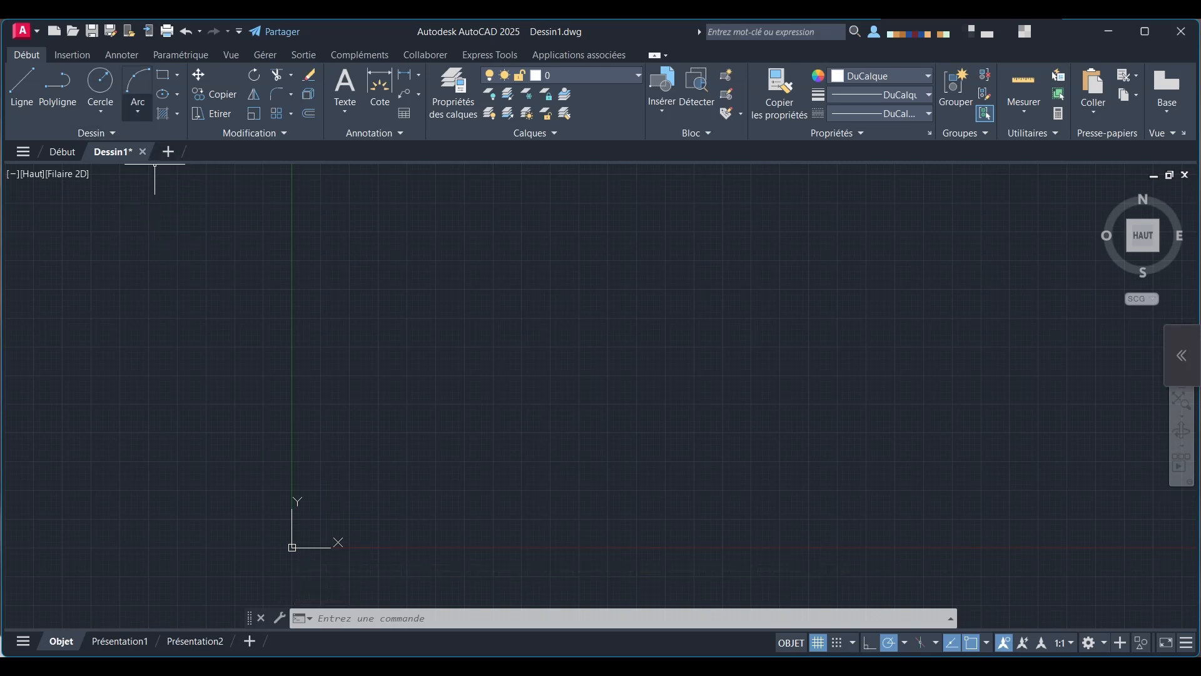
left_click(162, 74)
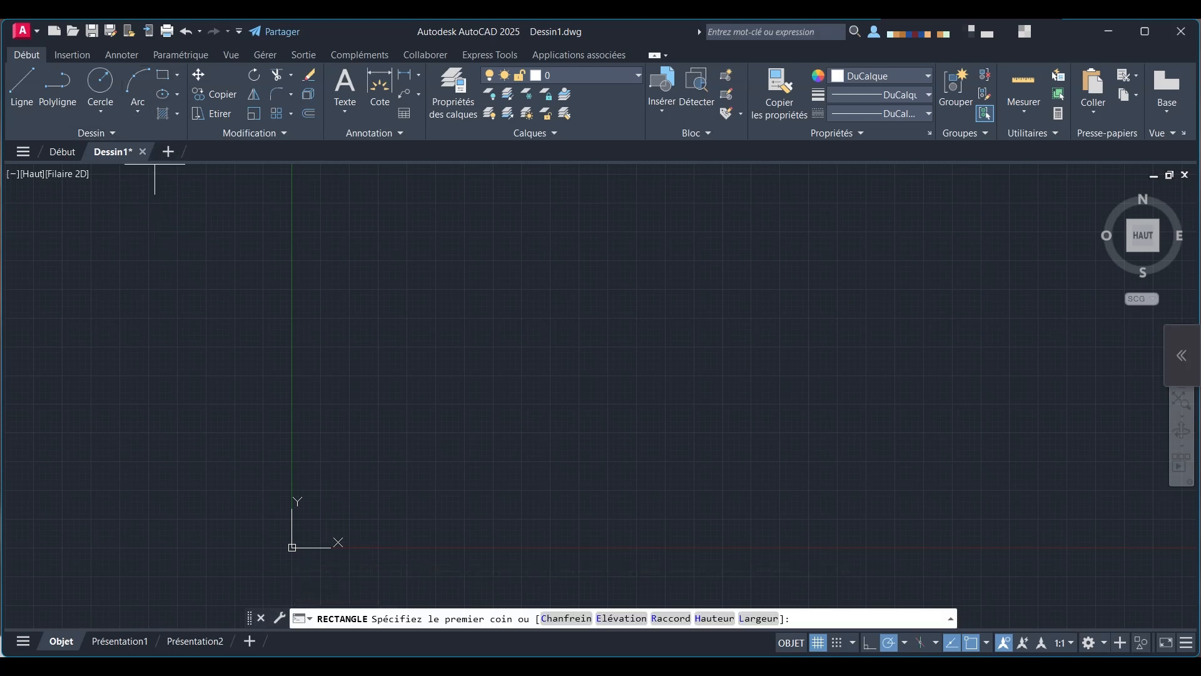
left_click(477, 239)
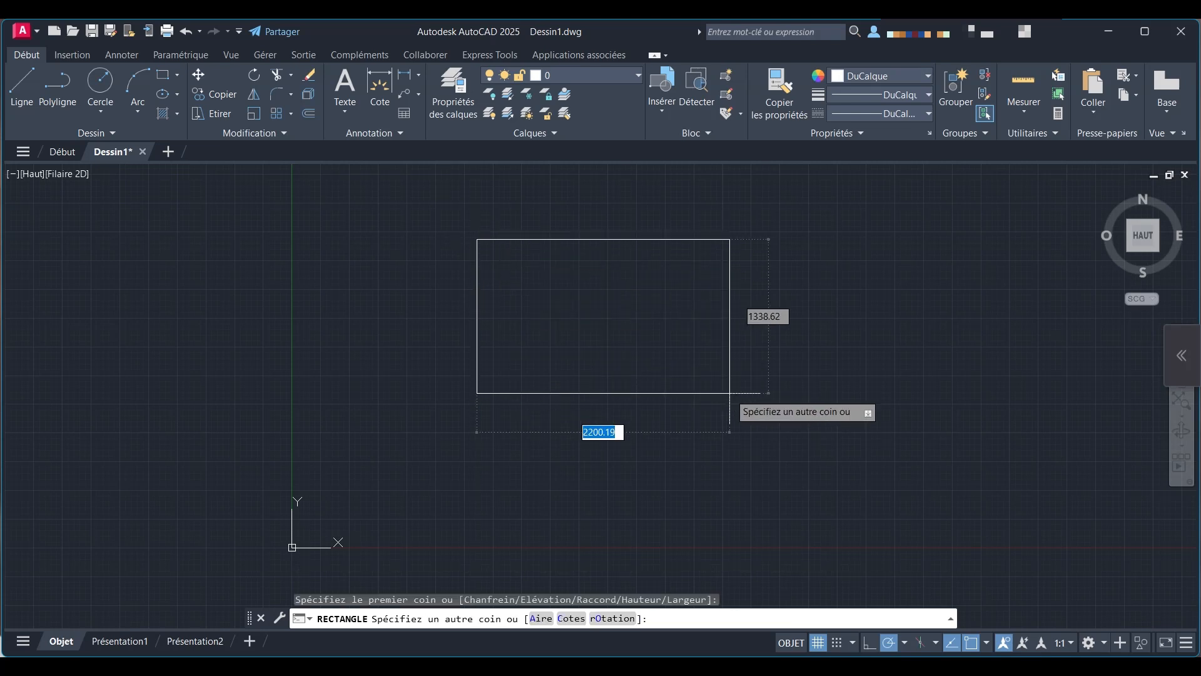
type("150")
key("Escape")
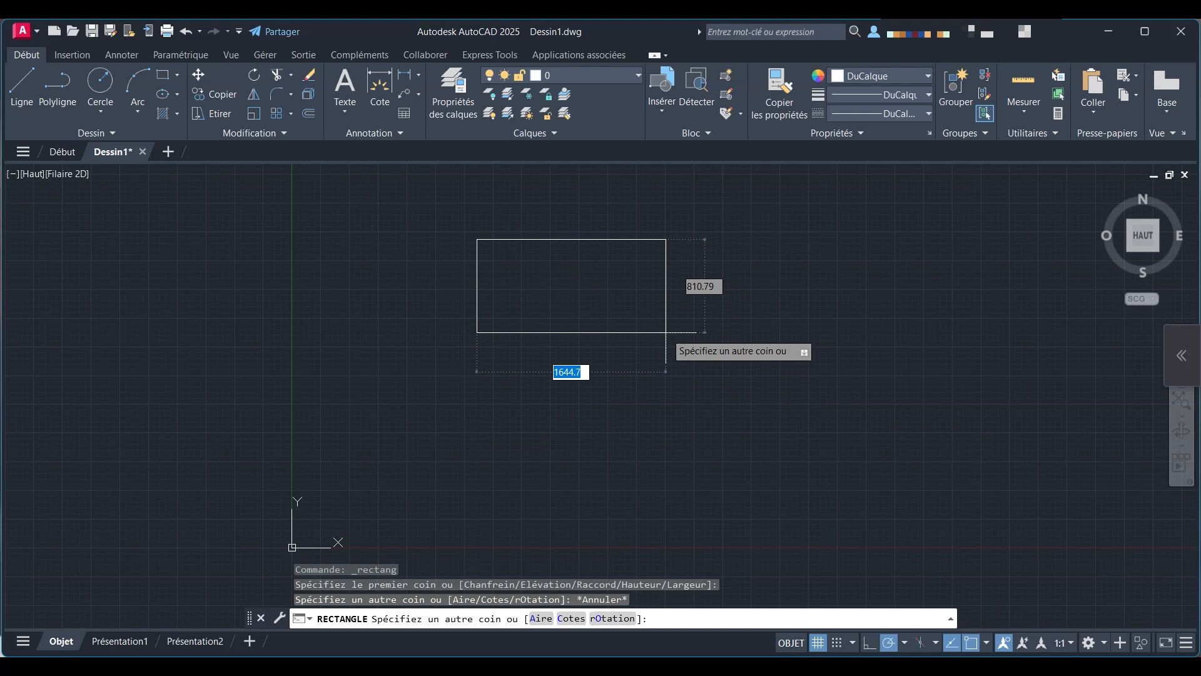
- Draw a rectangle 1500 wide and about 810 high
type("1500")
key("Return")
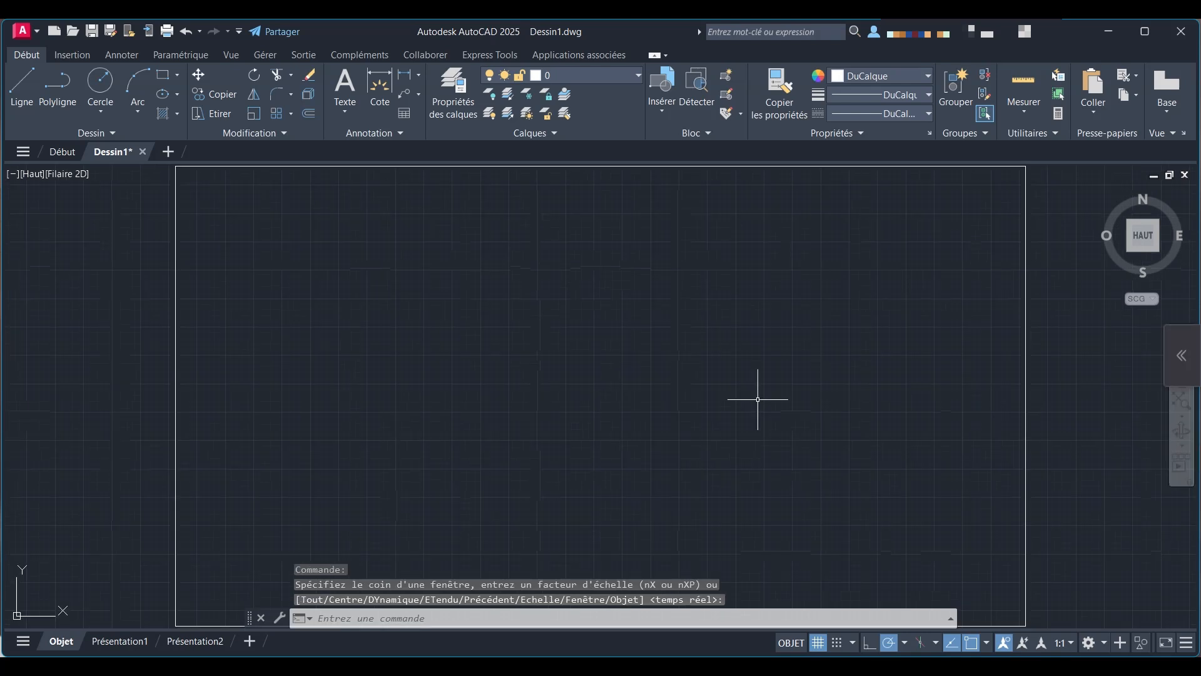
scroll(489, 362, "down", 4)
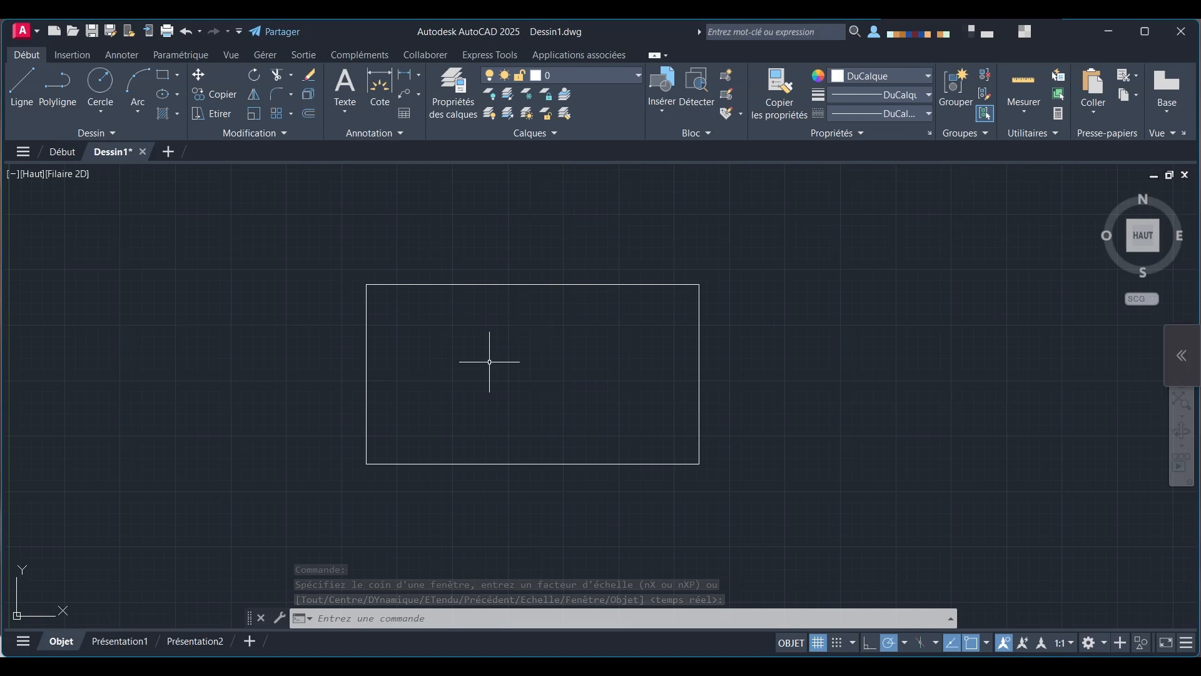
- Fillet the rectangle's upper-left corner with a radius of 65
type("R")
key("BackSpace")
type("rac")
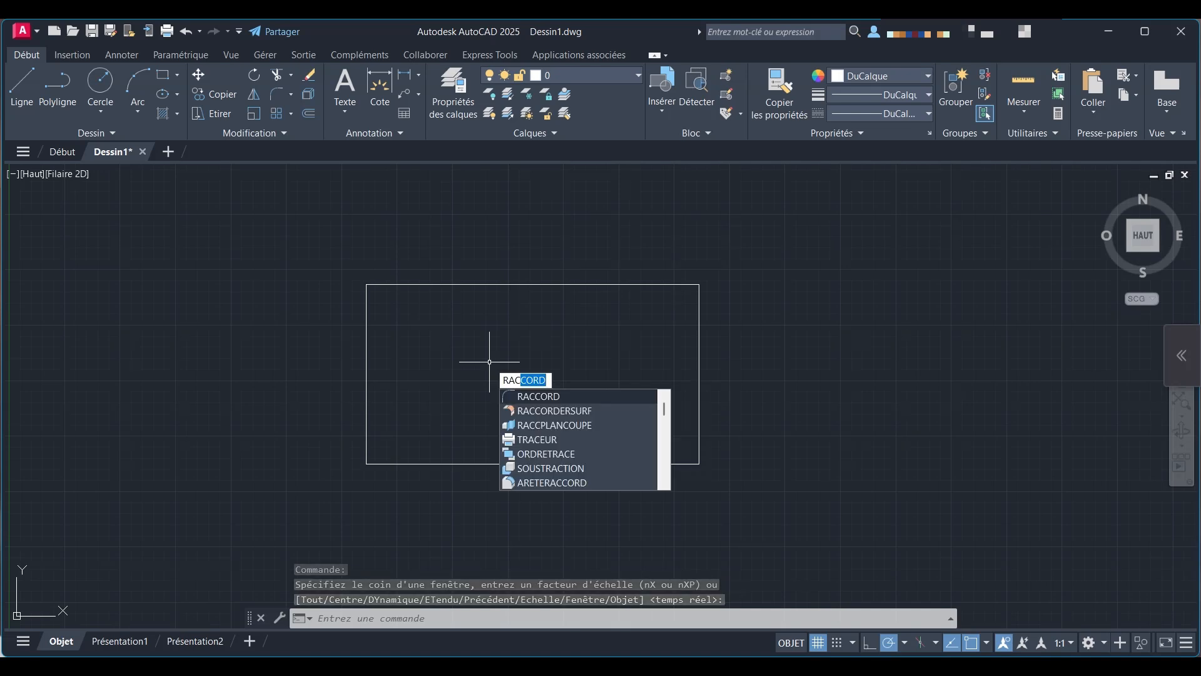
key("Return")
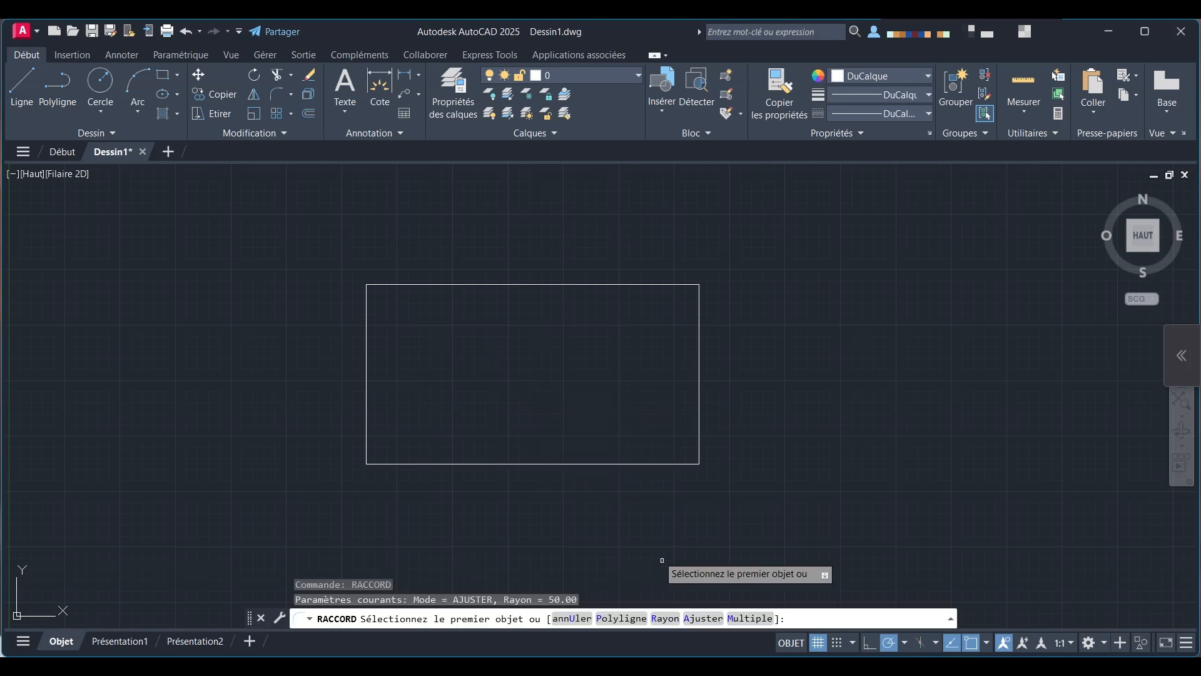
left_click(673, 618)
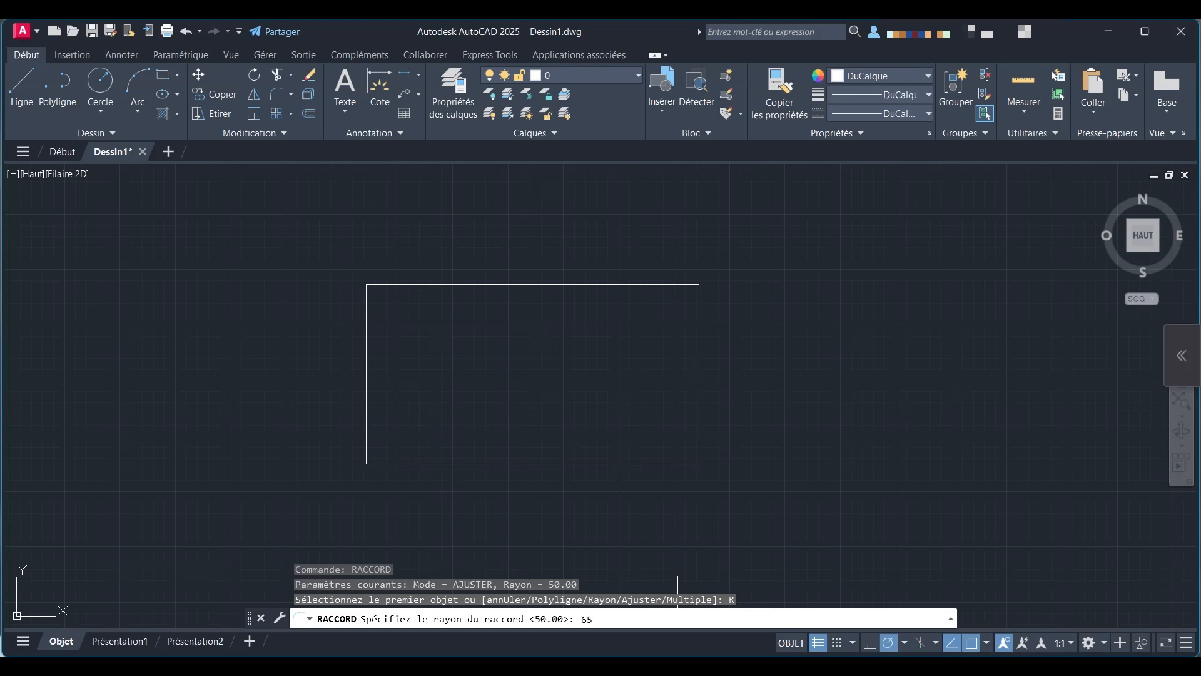
type("65")
key("Return")
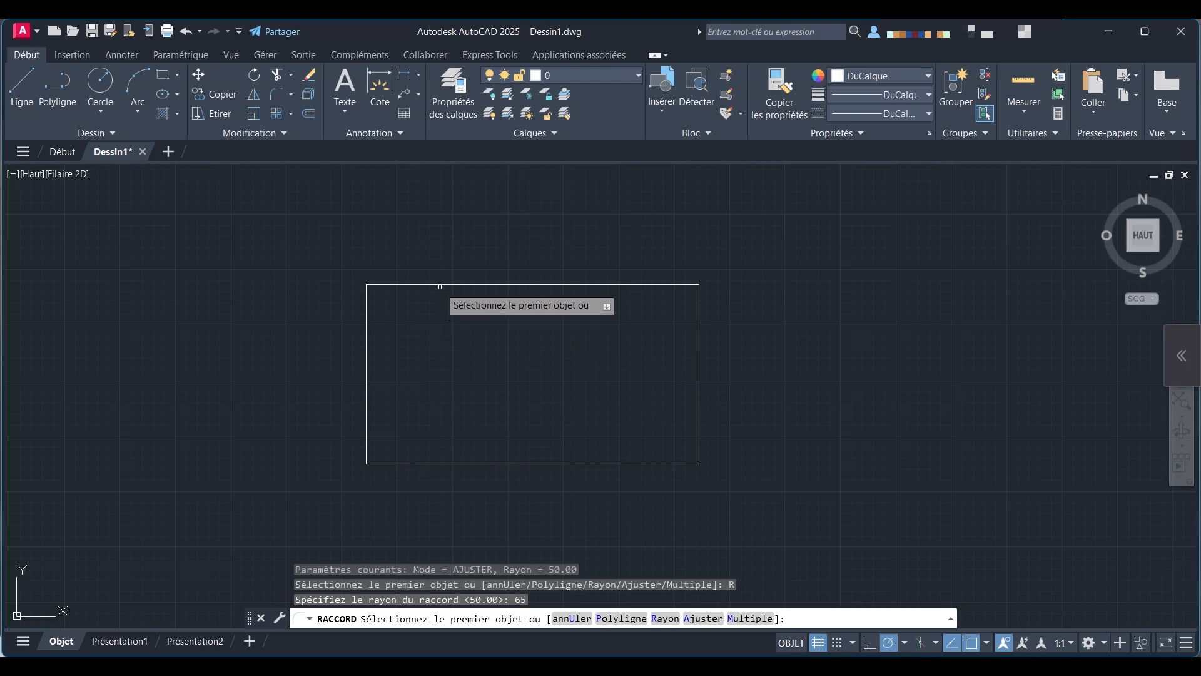
left_click(440, 289)
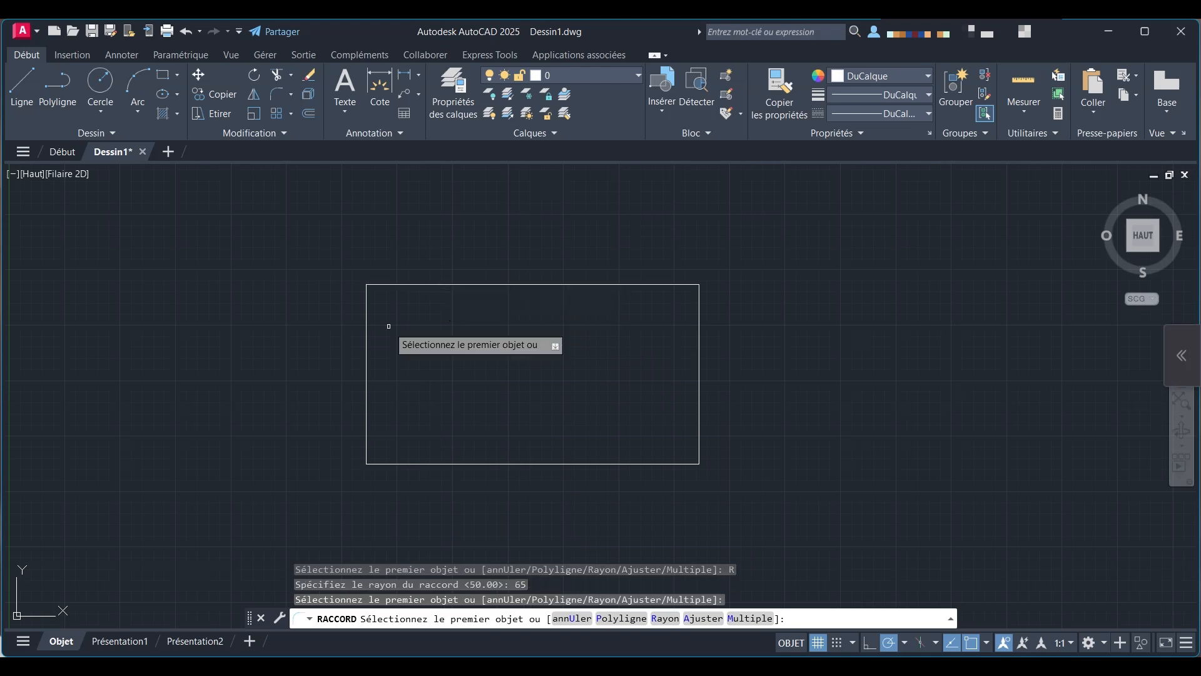
left_click(423, 285)
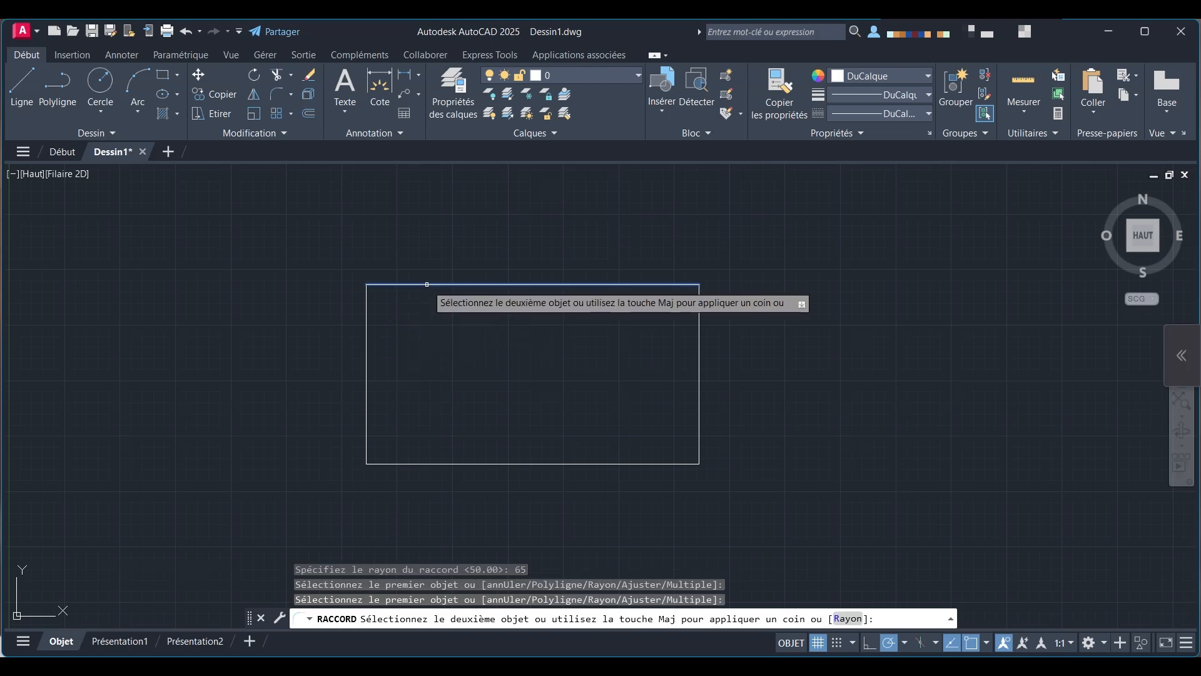
left_click(367, 316)
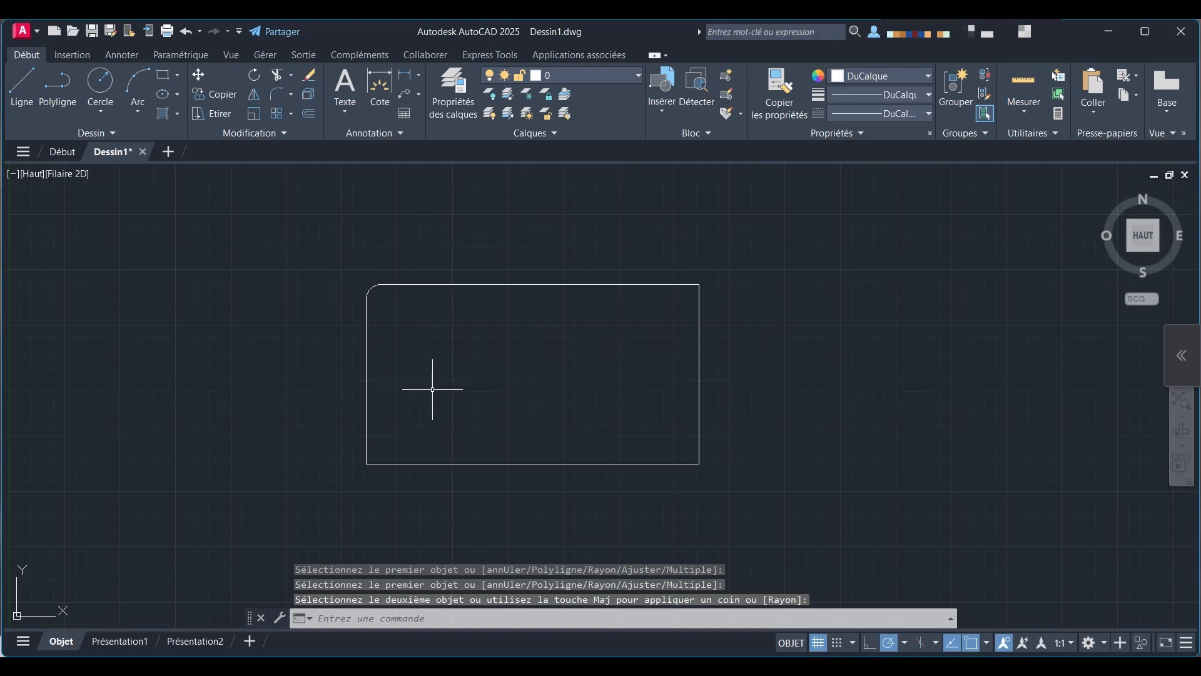
- Fillet the rectangle's upper-right corner with the same radius
type("RACC")
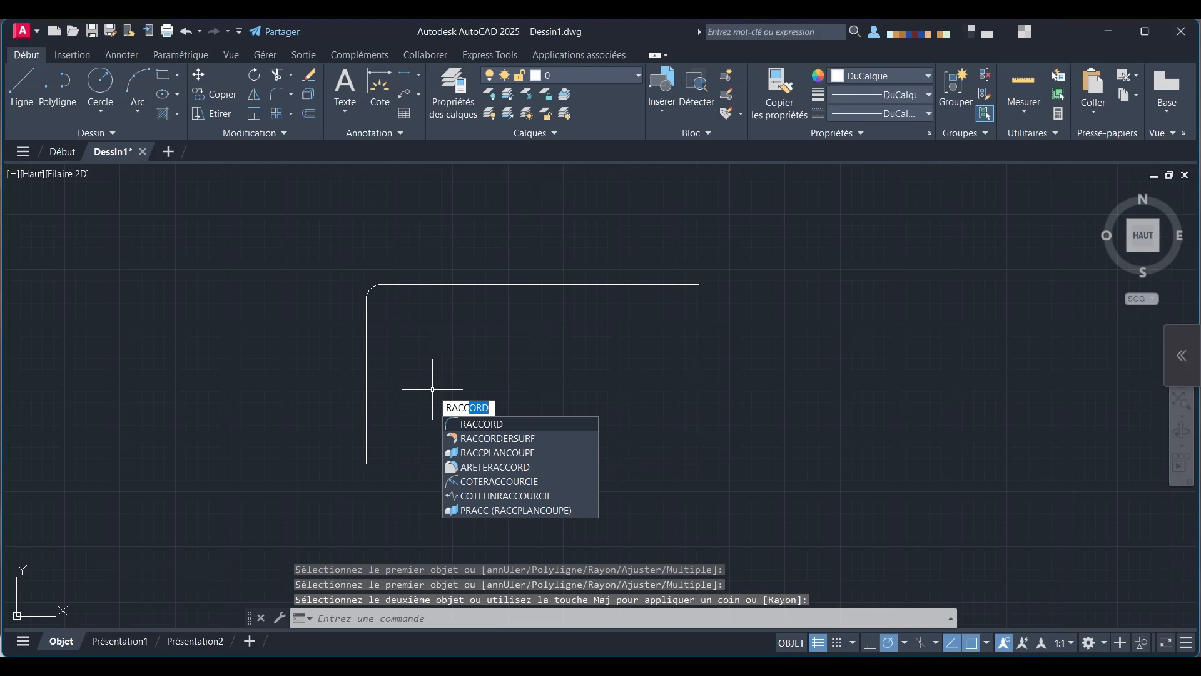
key("Return")
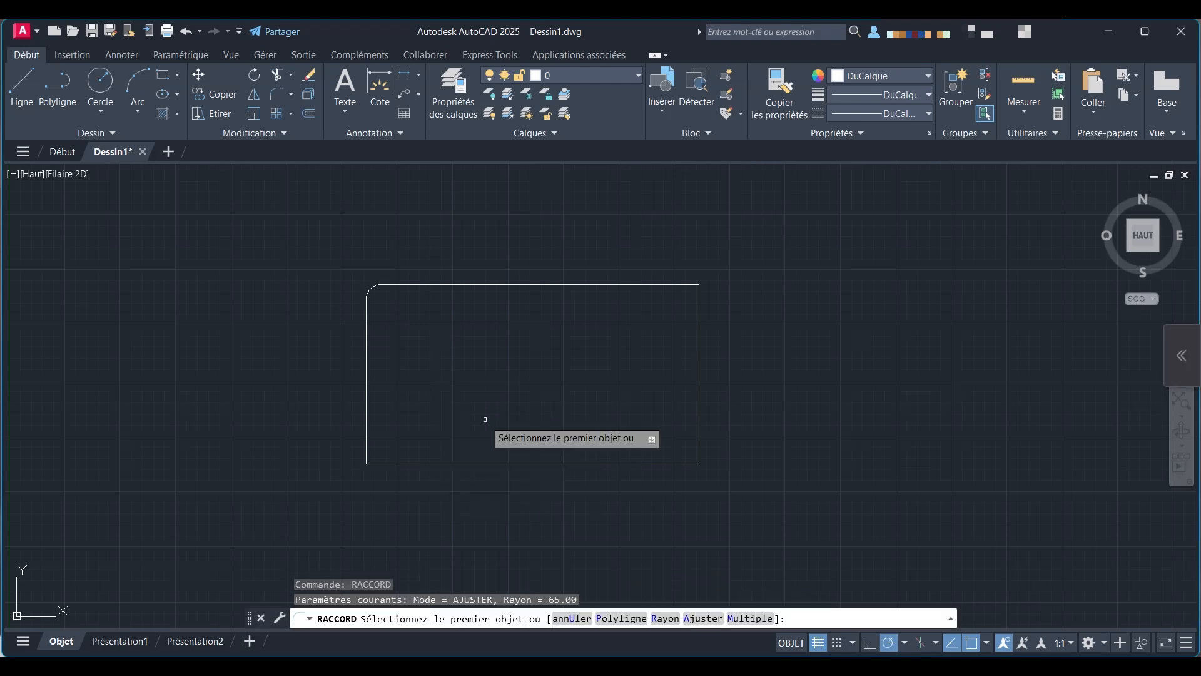
left_click(648, 285)
left_click(700, 314)
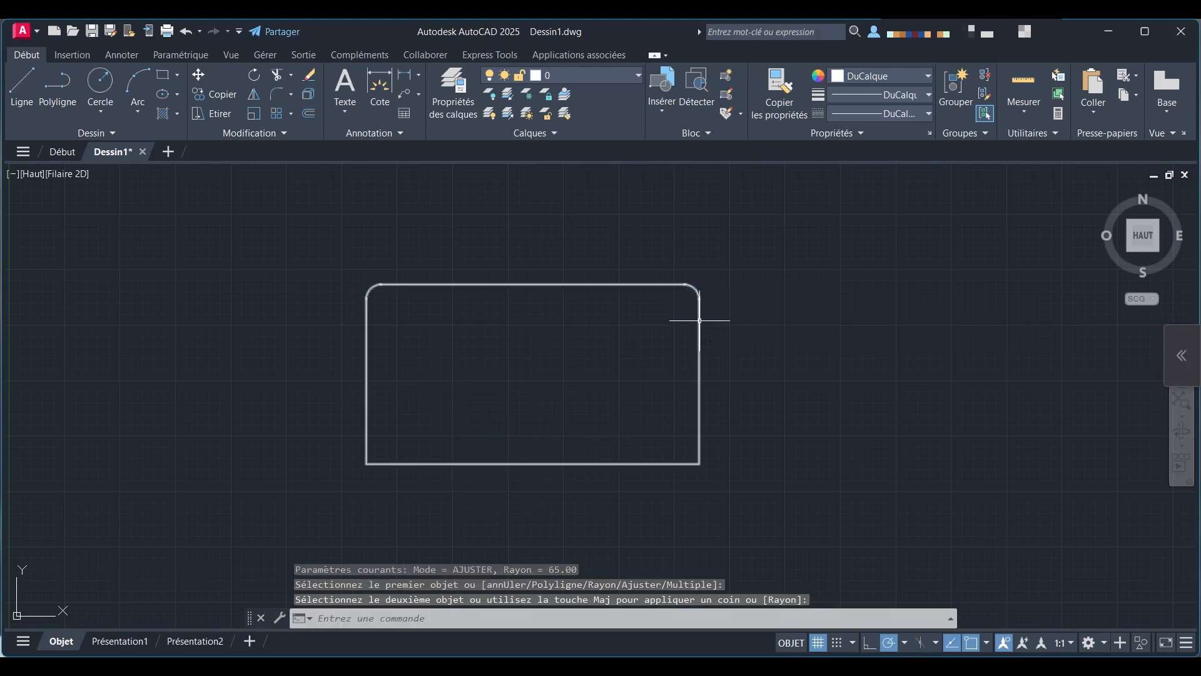
- Fillet the rectangle's lower-right corner with the same radius
type("racc")
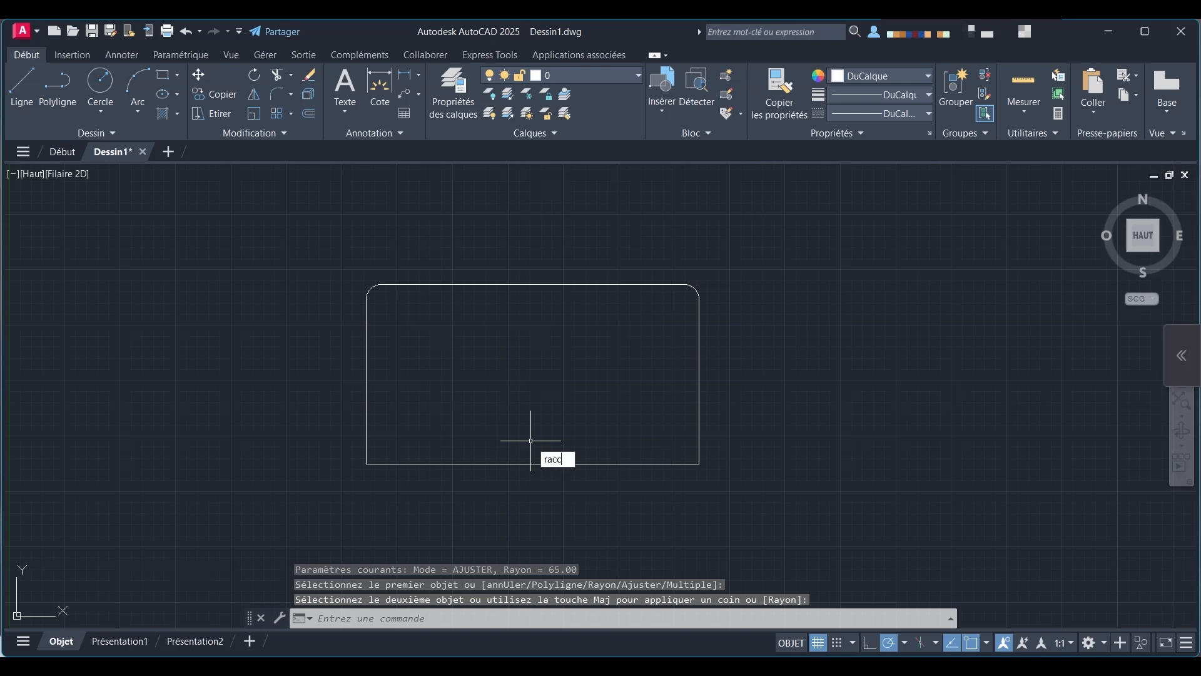
key("Return")
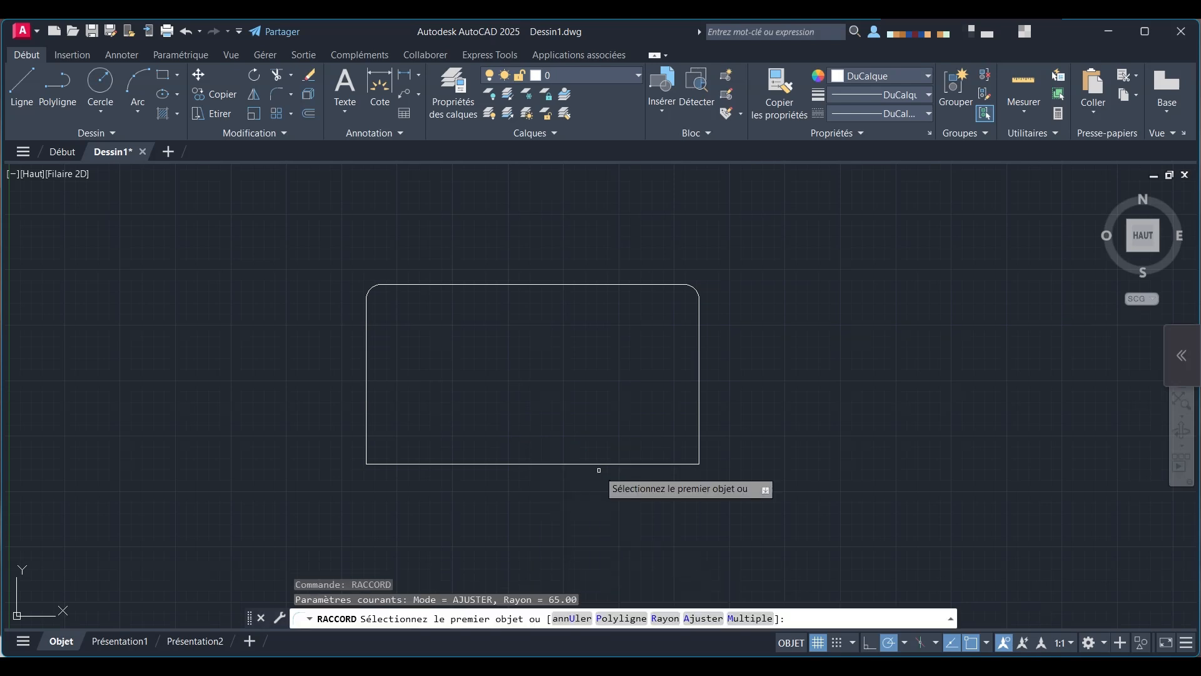
left_click(699, 441)
left_click(672, 464)
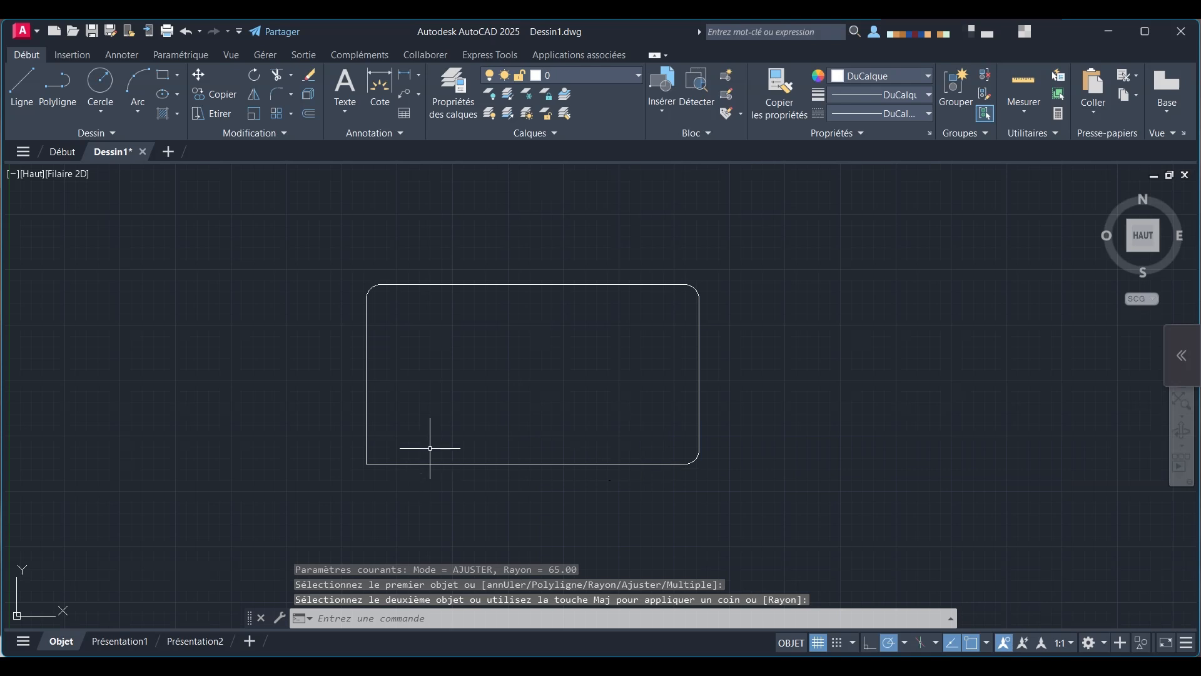
- Fillet the rectangle's remaining lower-left corner with the same radius
type("rac")
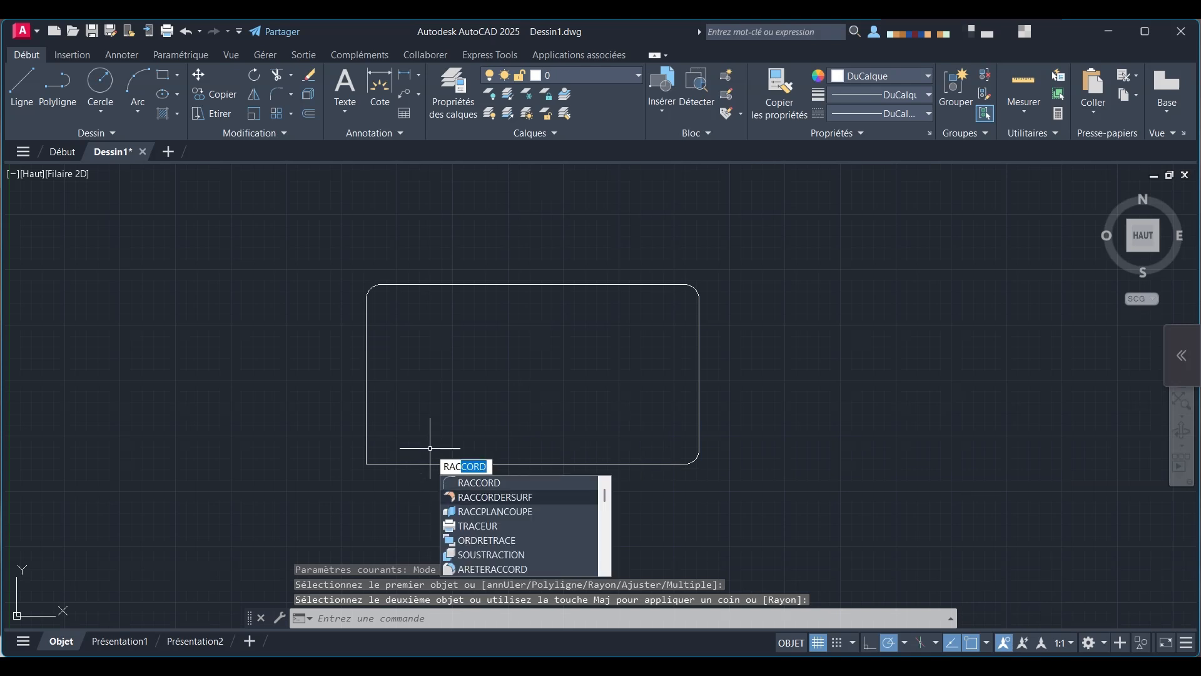
key("Return")
left_click(403, 465)
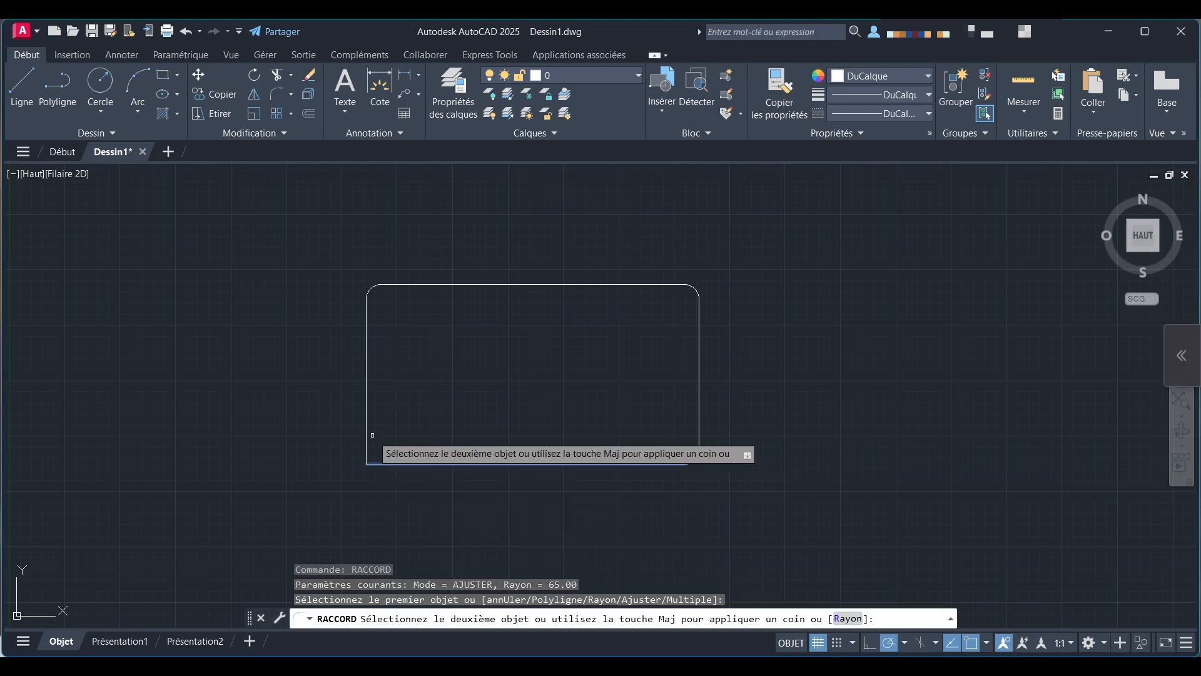
left_click(367, 428)
- Try a second rectangle 1500 wide and about 810 high below the rounded one, and undo it
scroll(513, 391, "down", 2)
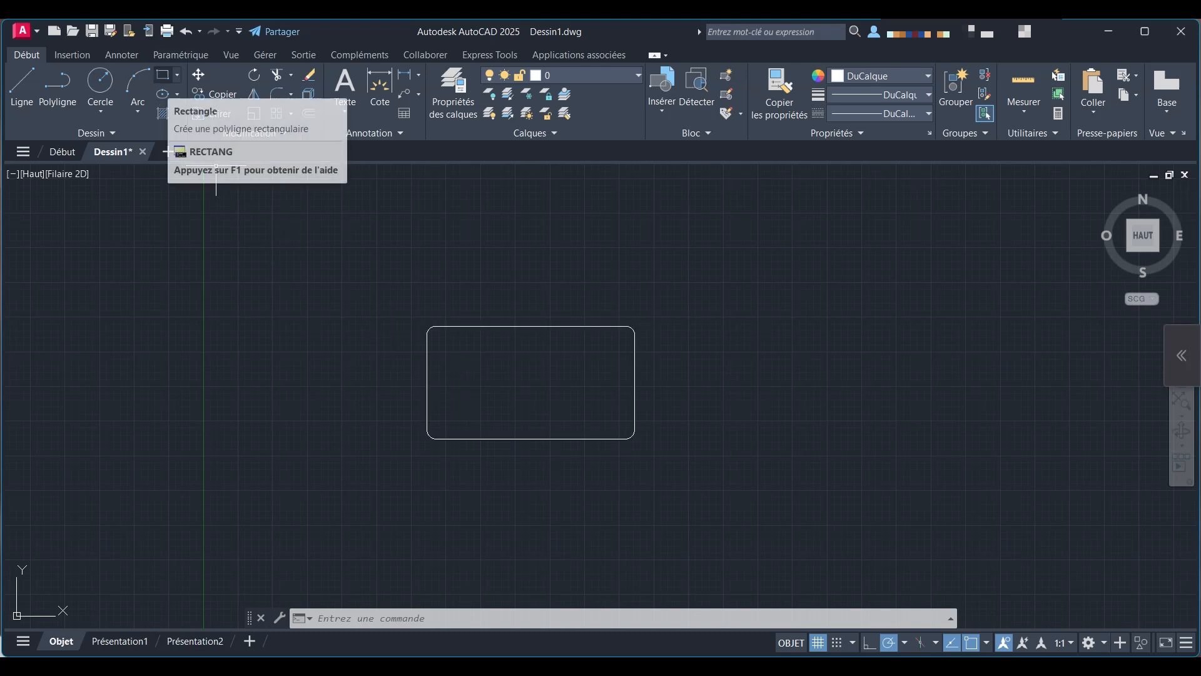
left_click(163, 74)
scroll(795, 224, "down", 2)
middle_click_drag(796, 224, 872, 122)
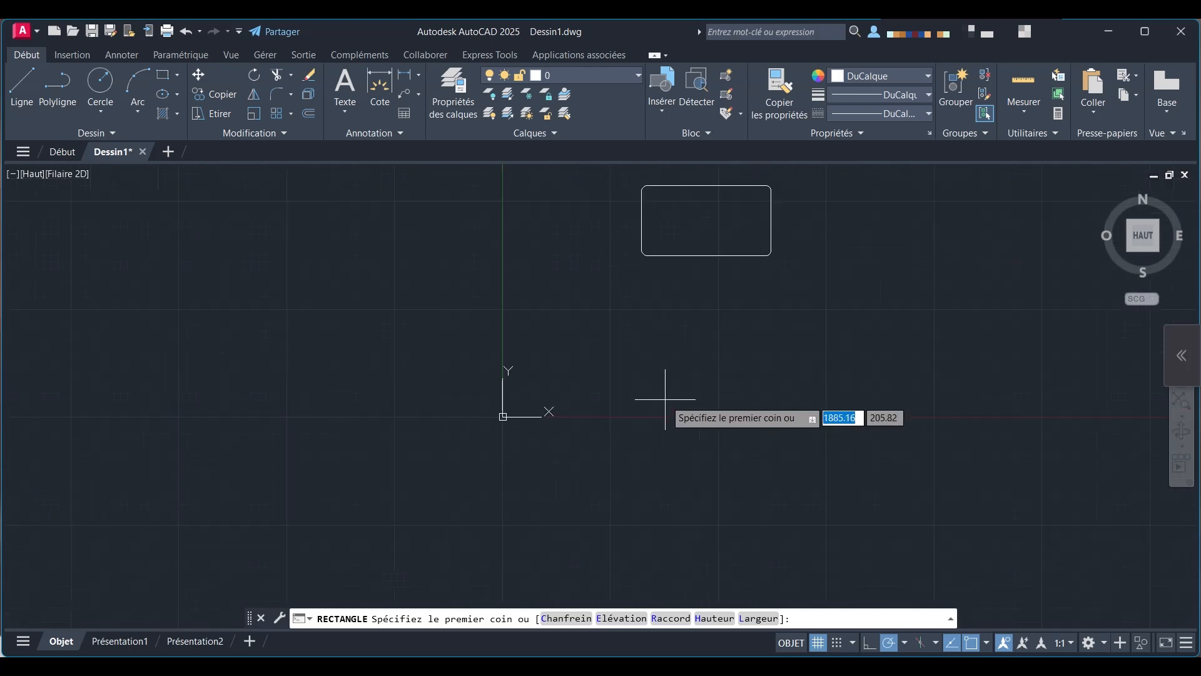
left_click(660, 331)
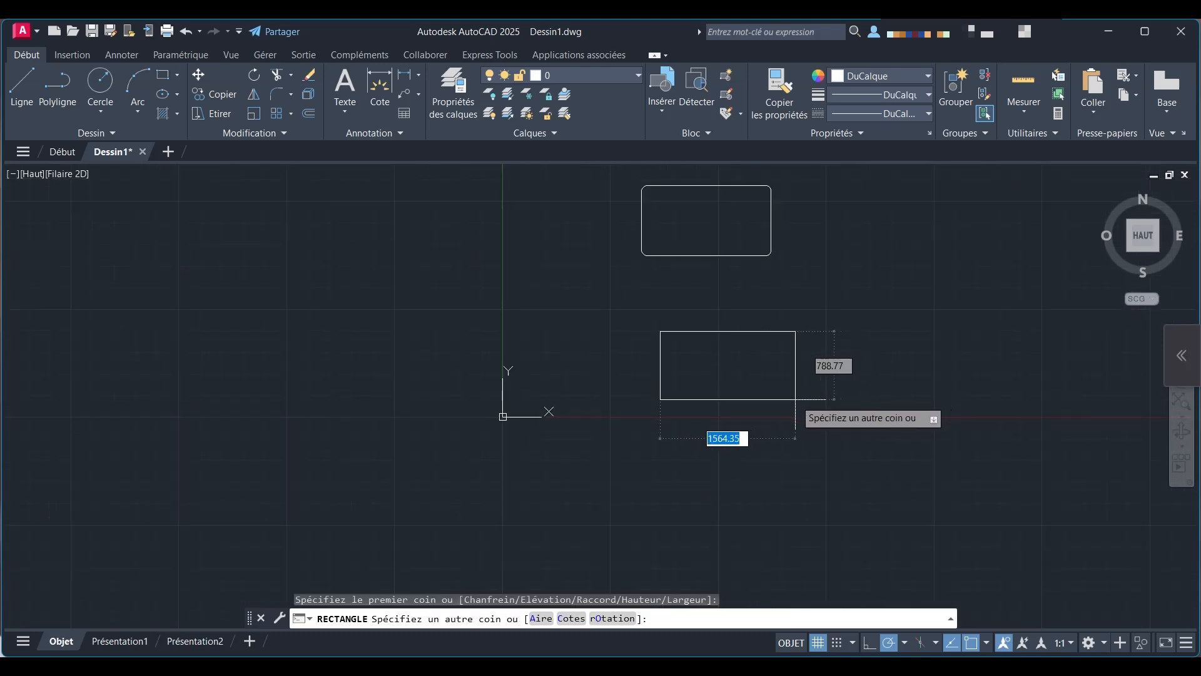
type("1500")
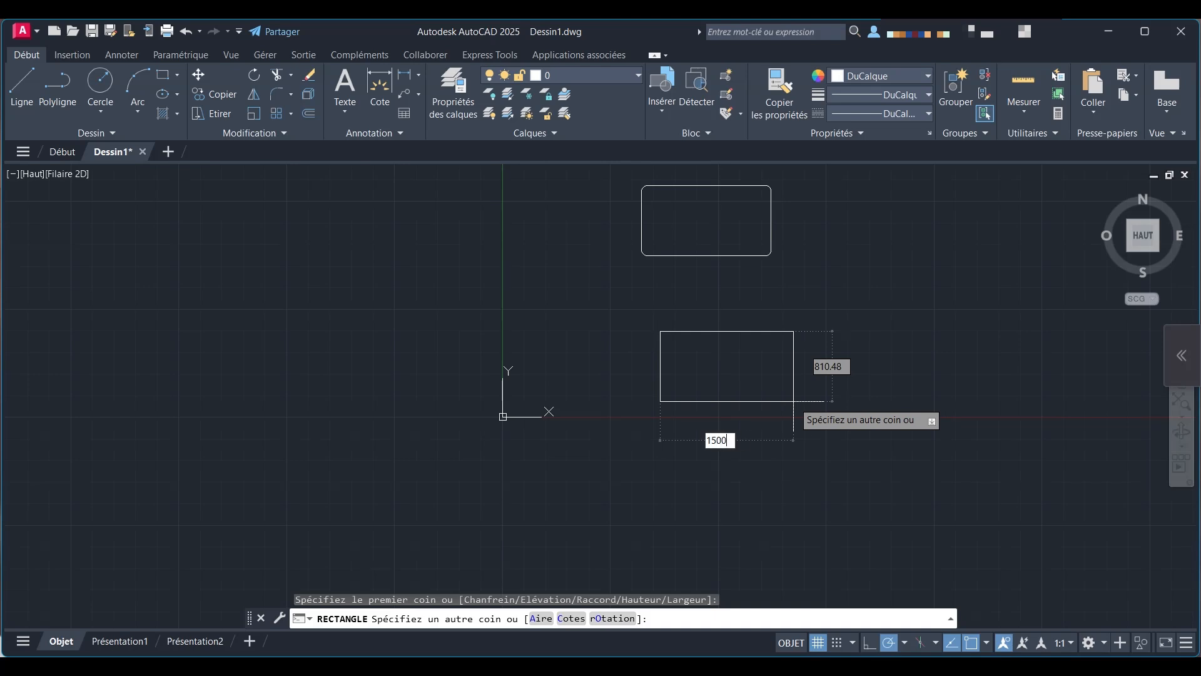
key("Return")
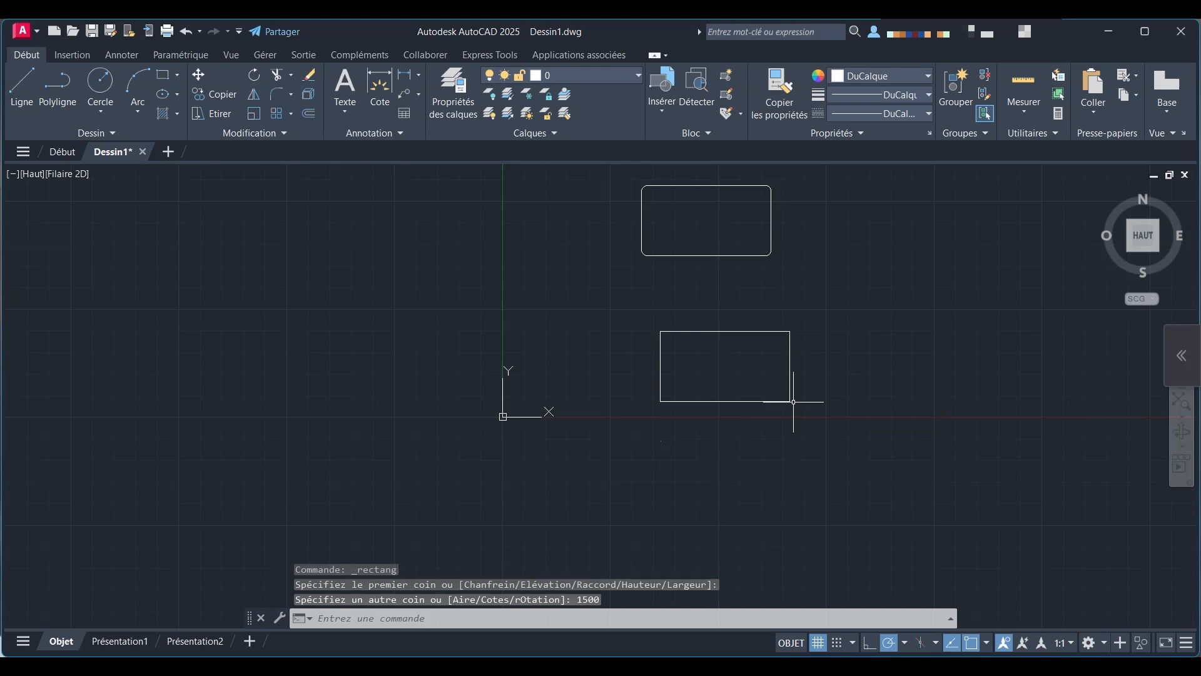
key("ctrl+z")
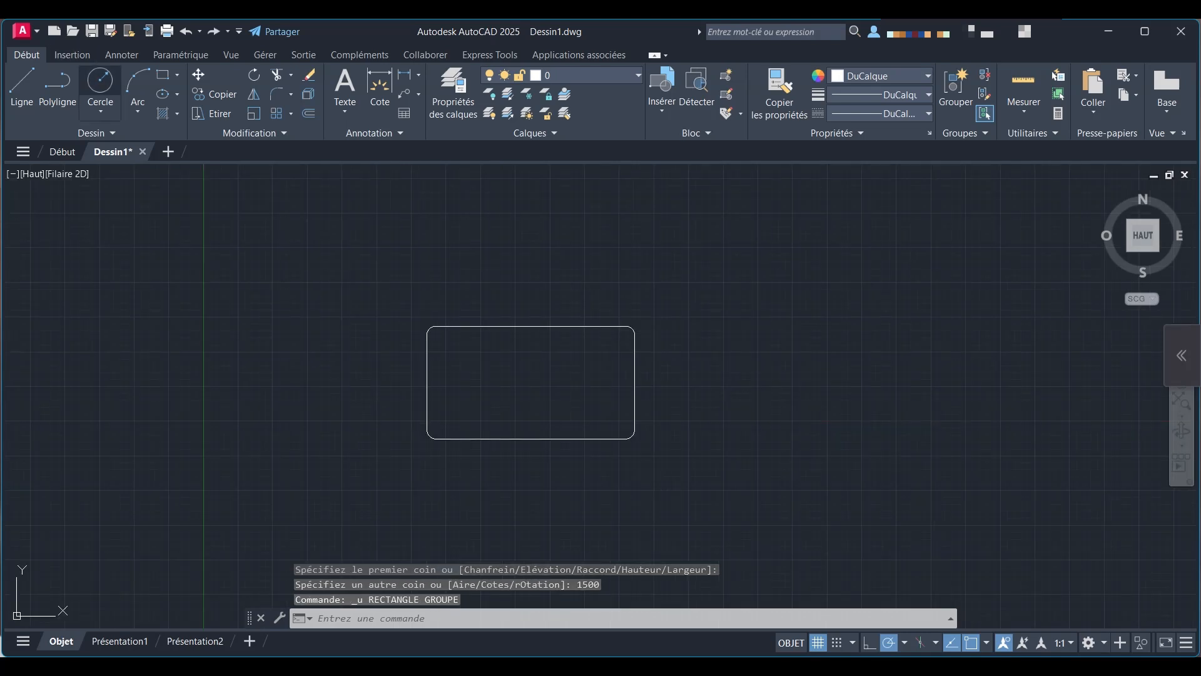
left_click(163, 74)
scroll(673, 206, "down", 3)
left_click(598, 358)
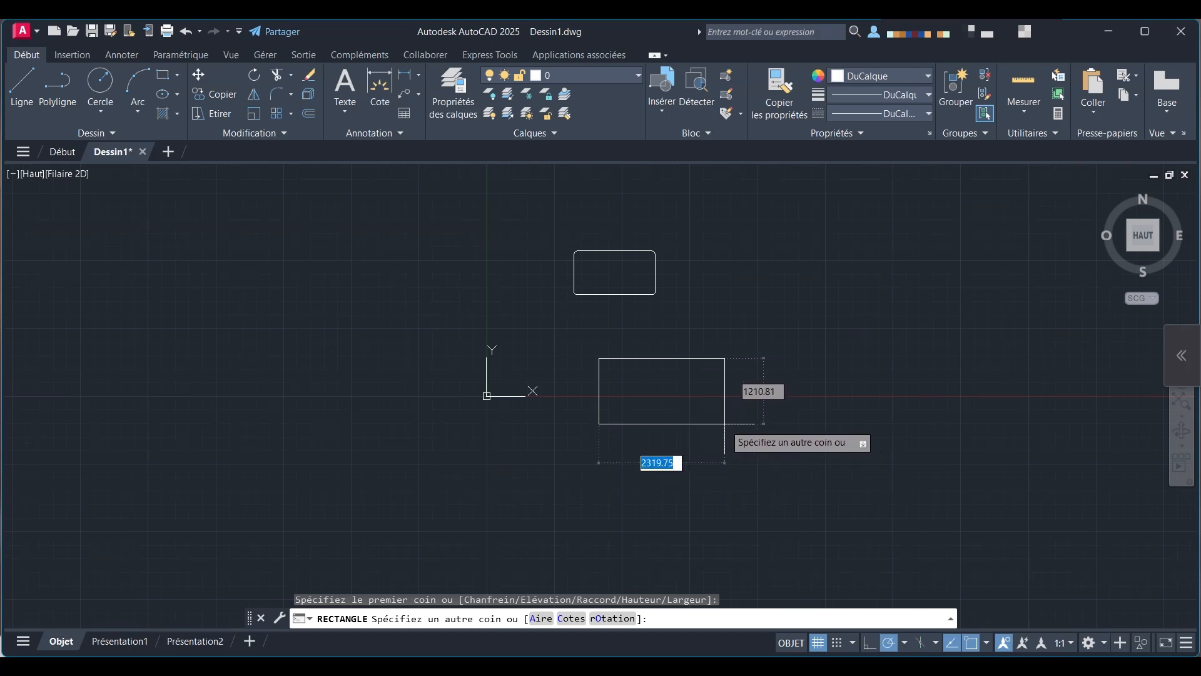
key("Escape")
- Draw a rectangle about 1930 by 1230 below the first one, using the Rectangle command's fillet option with radius 65
type("REC")
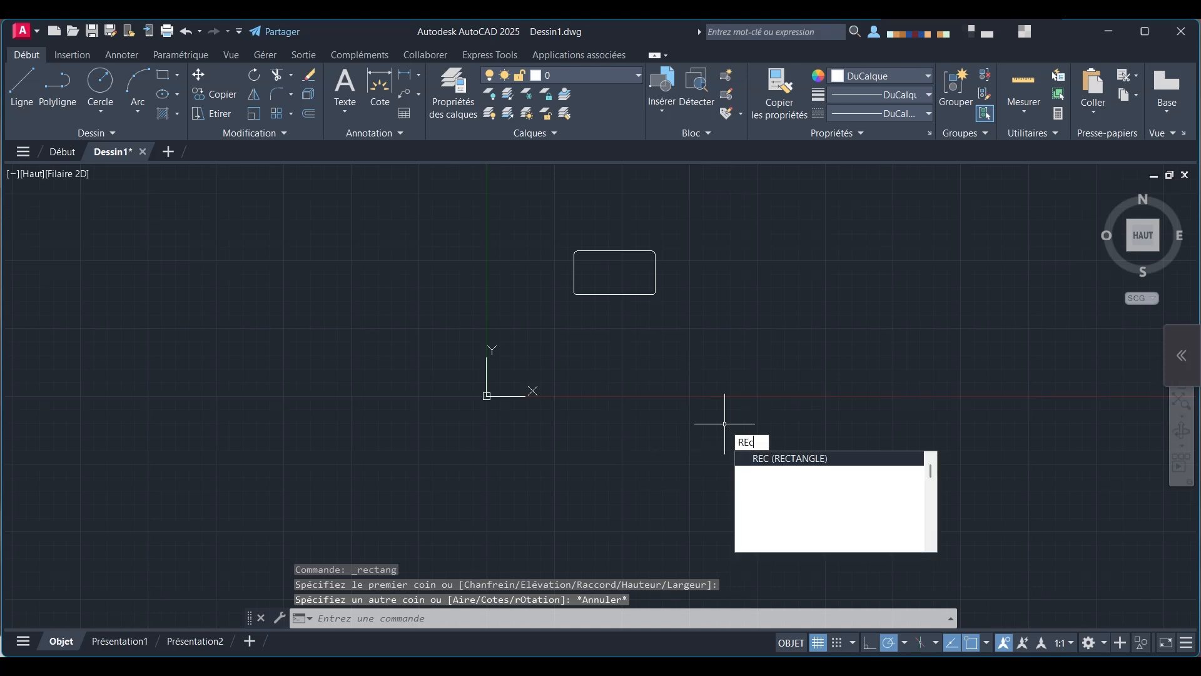
left_click(780, 458)
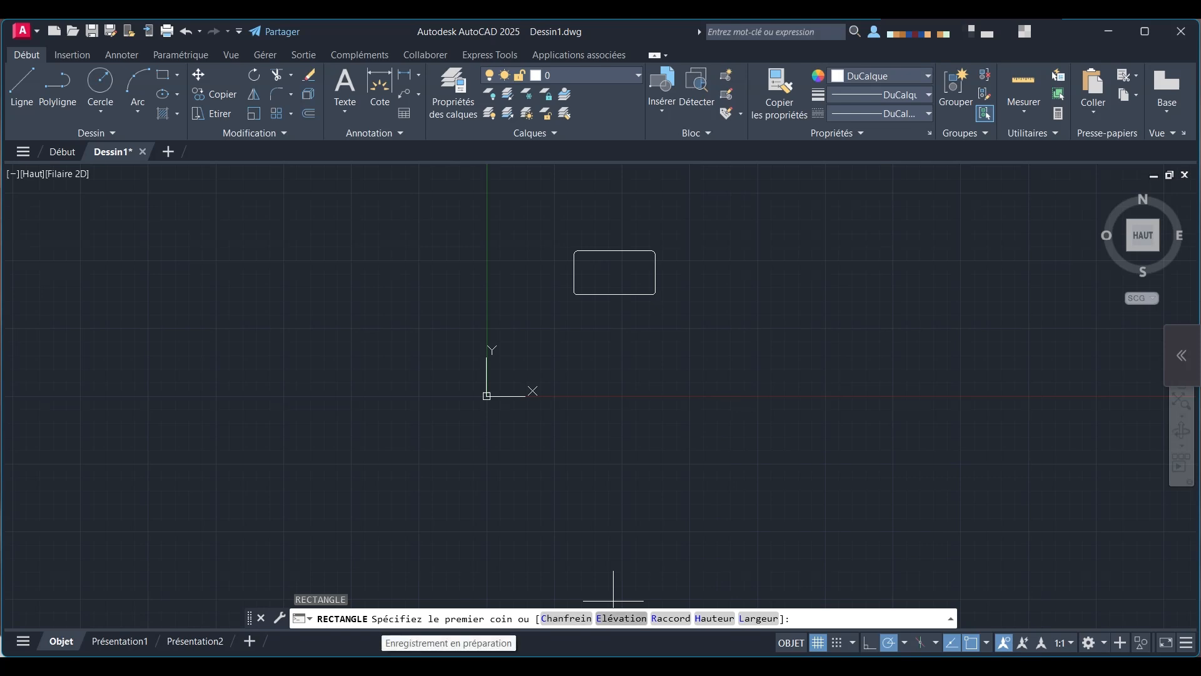
left_click(671, 618)
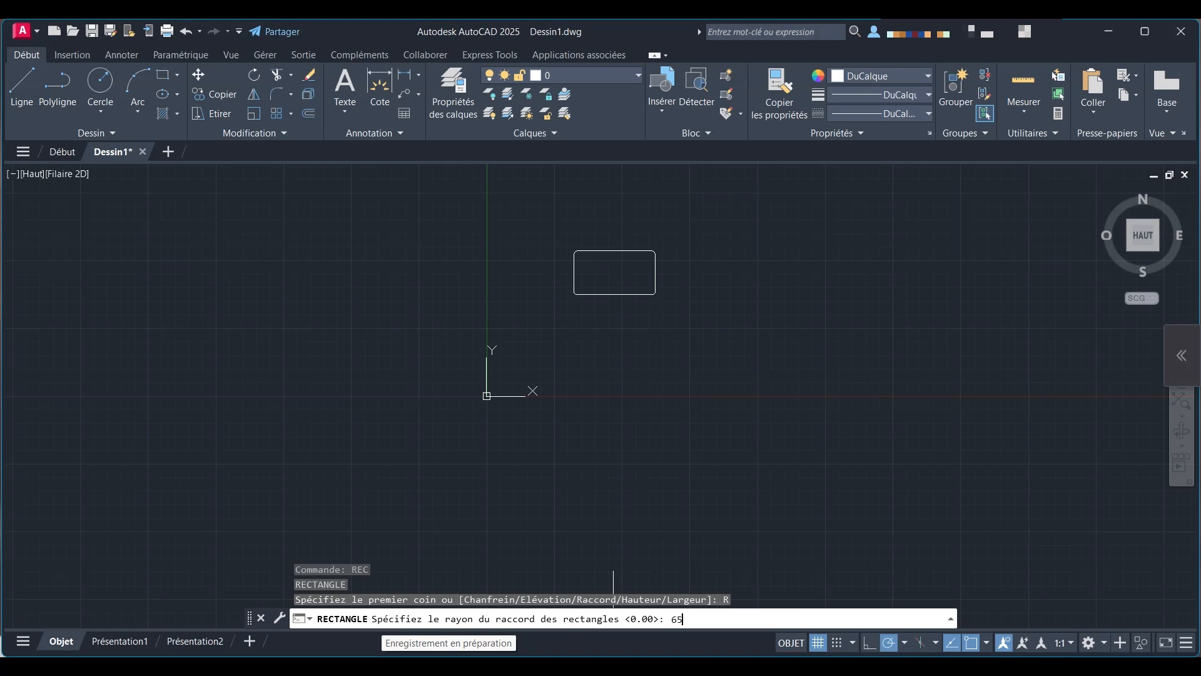
key("Return")
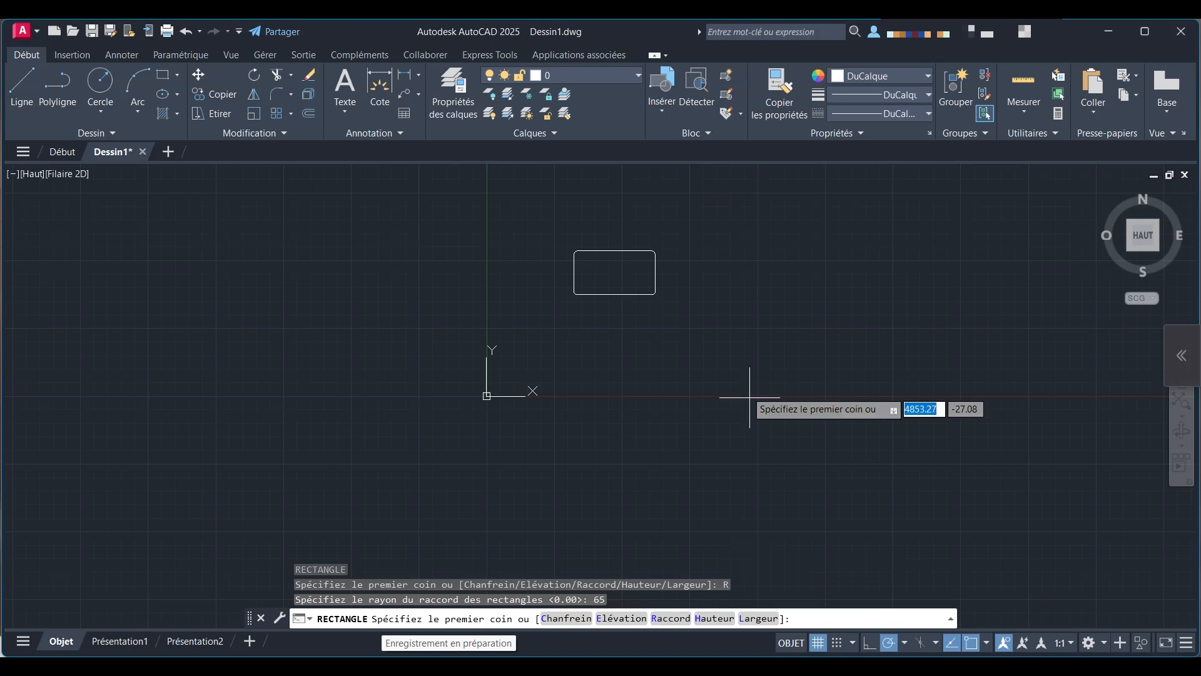
left_click(670, 386)
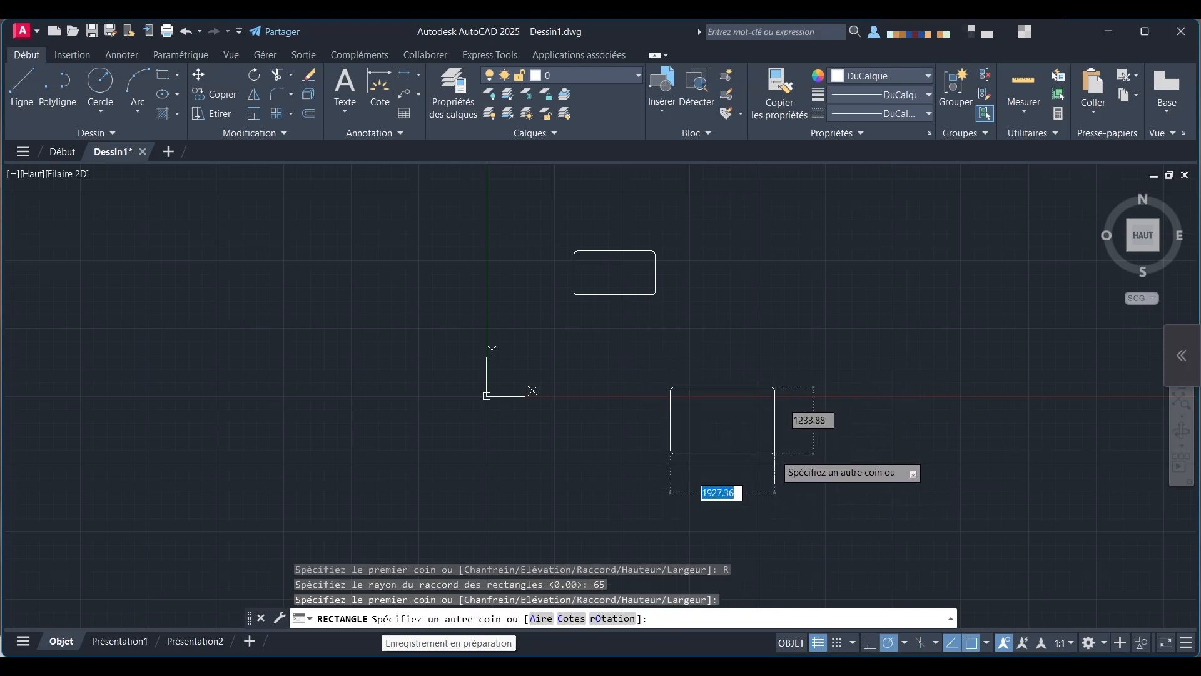
left_click(783, 438)
scroll(779, 457, "up", 5)
scroll(751, 459, "down", 5)
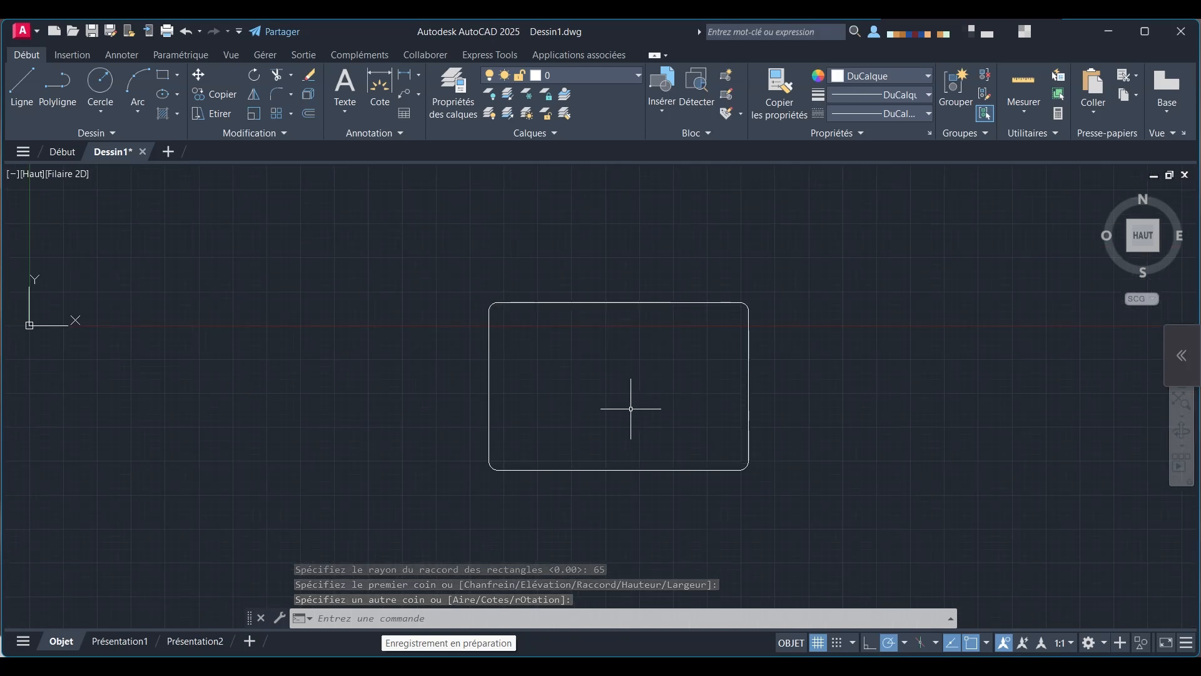
scroll(520, 383, "down", 4)
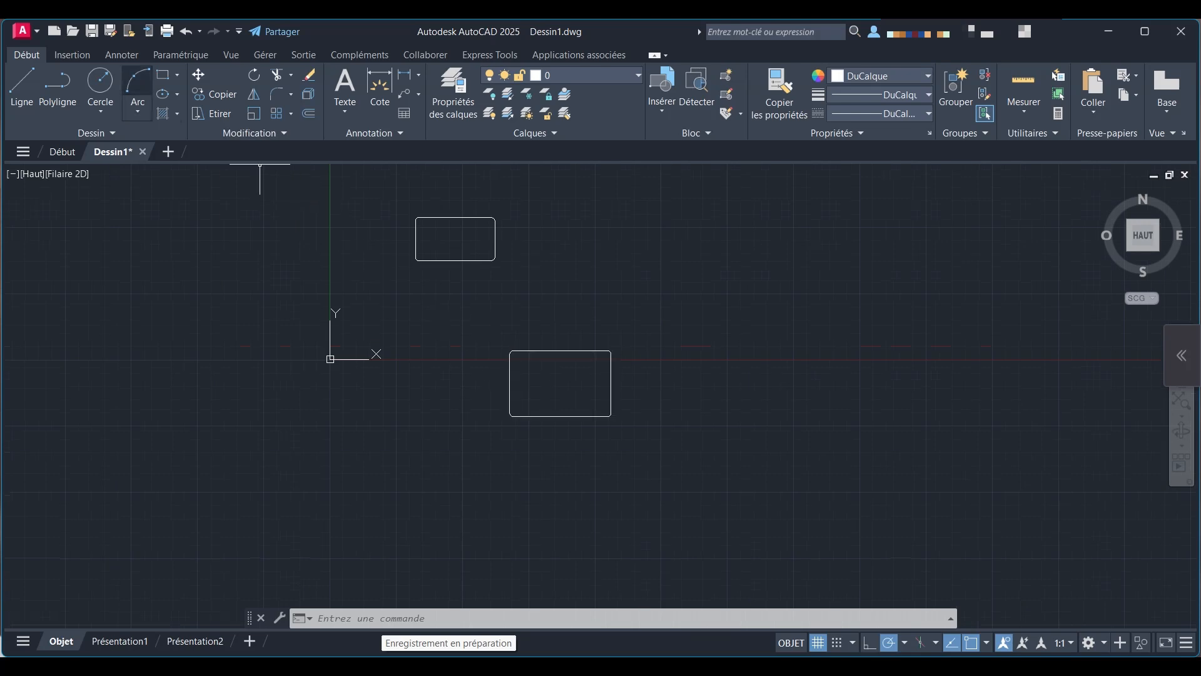
left_click(163, 75)
left_click(737, 297)
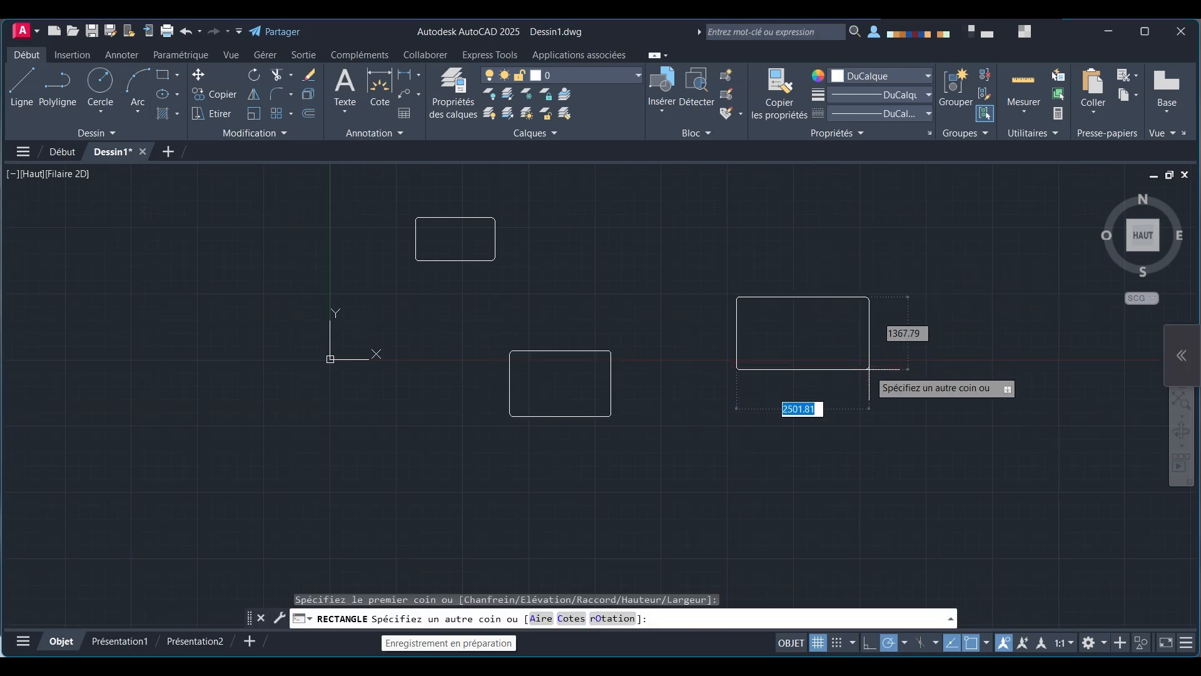
key("Escape")
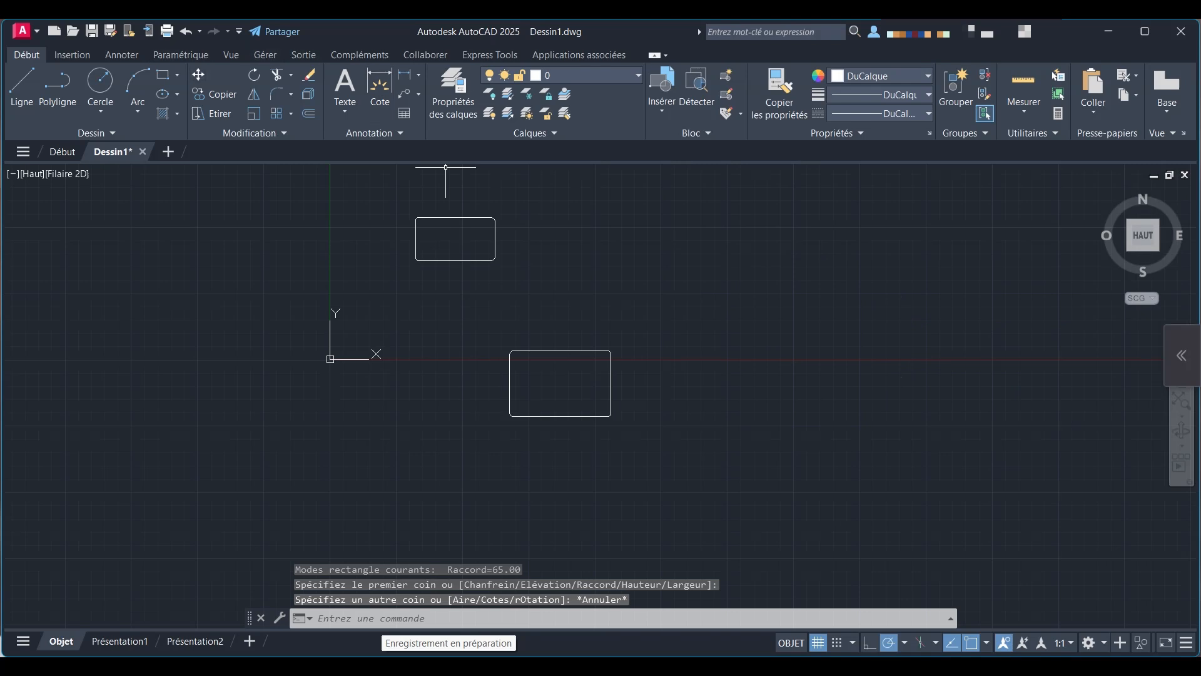
left_click(177, 75)
left_click(192, 101)
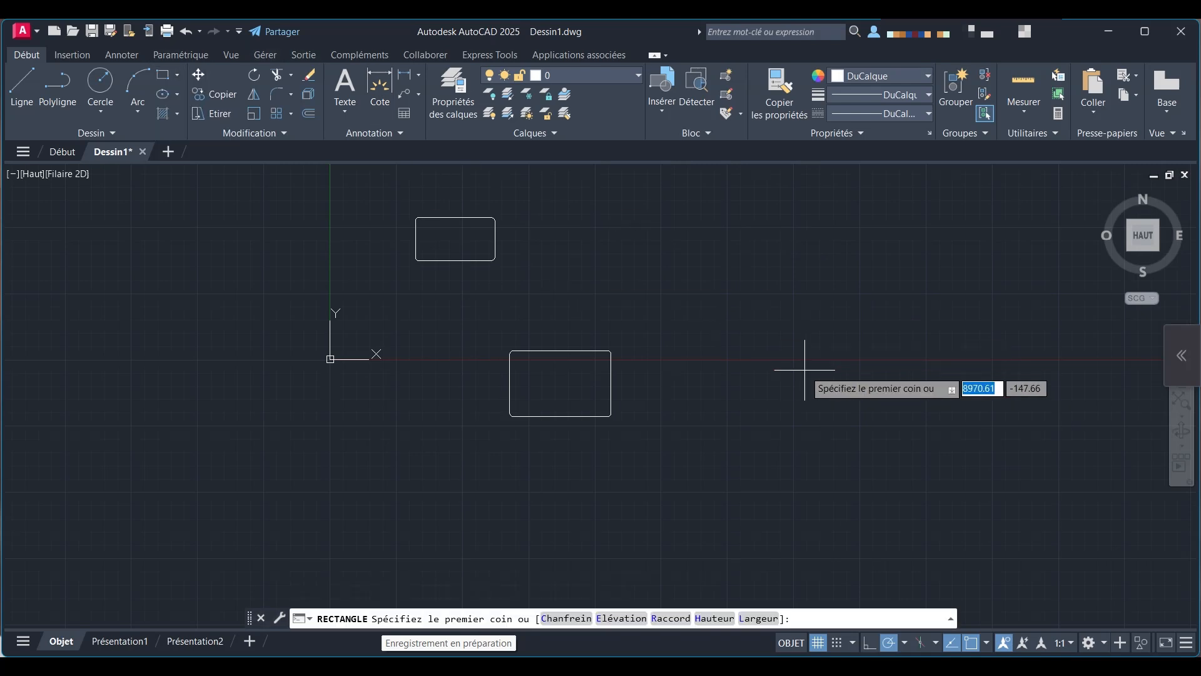
left_click(784, 369)
scroll(863, 433, "up", 4)
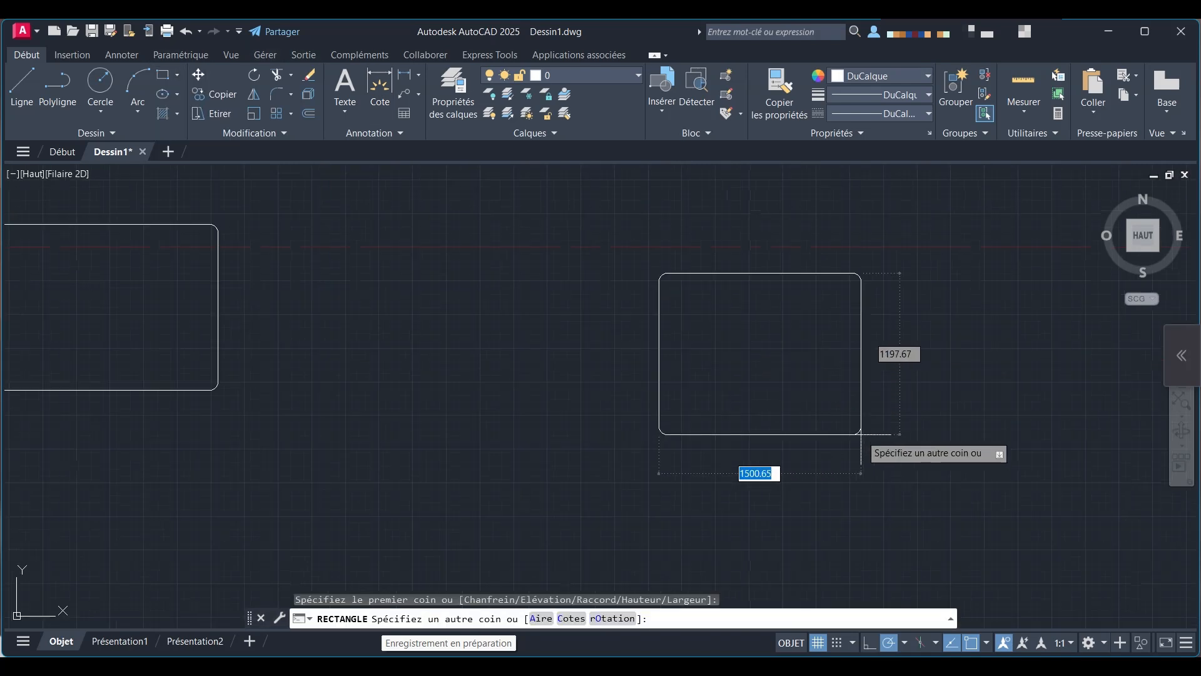
key("Escape")
- Start a new rectangle and set its height option to 650
type("r")
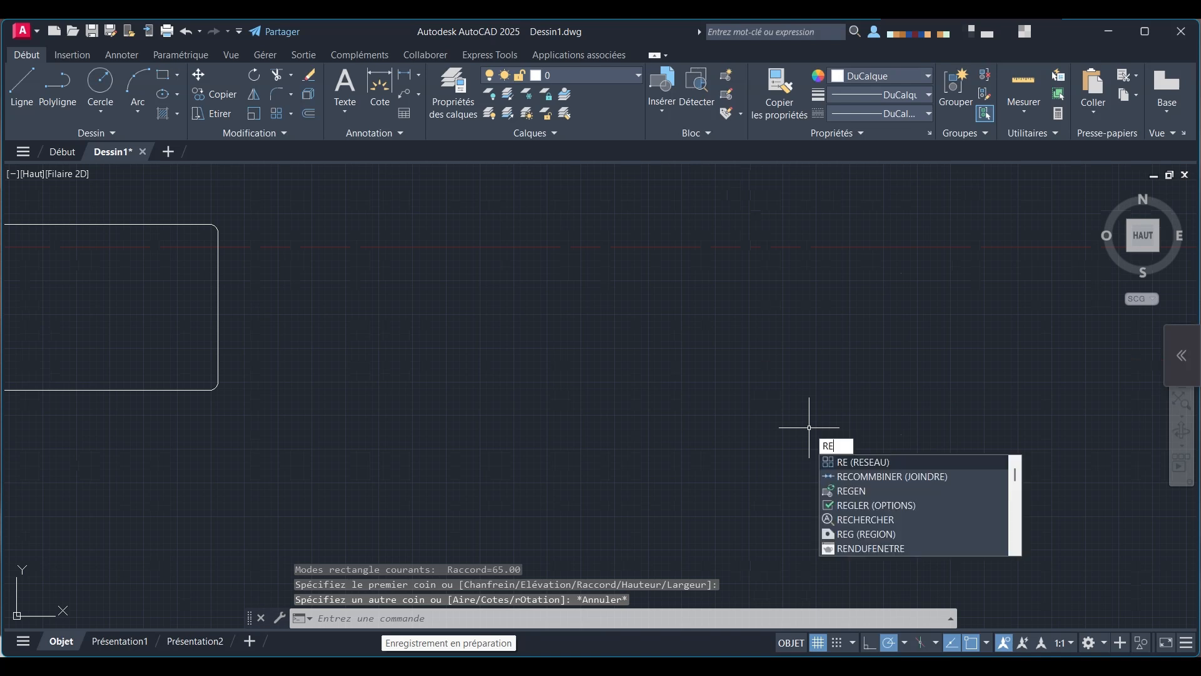
type("ec")
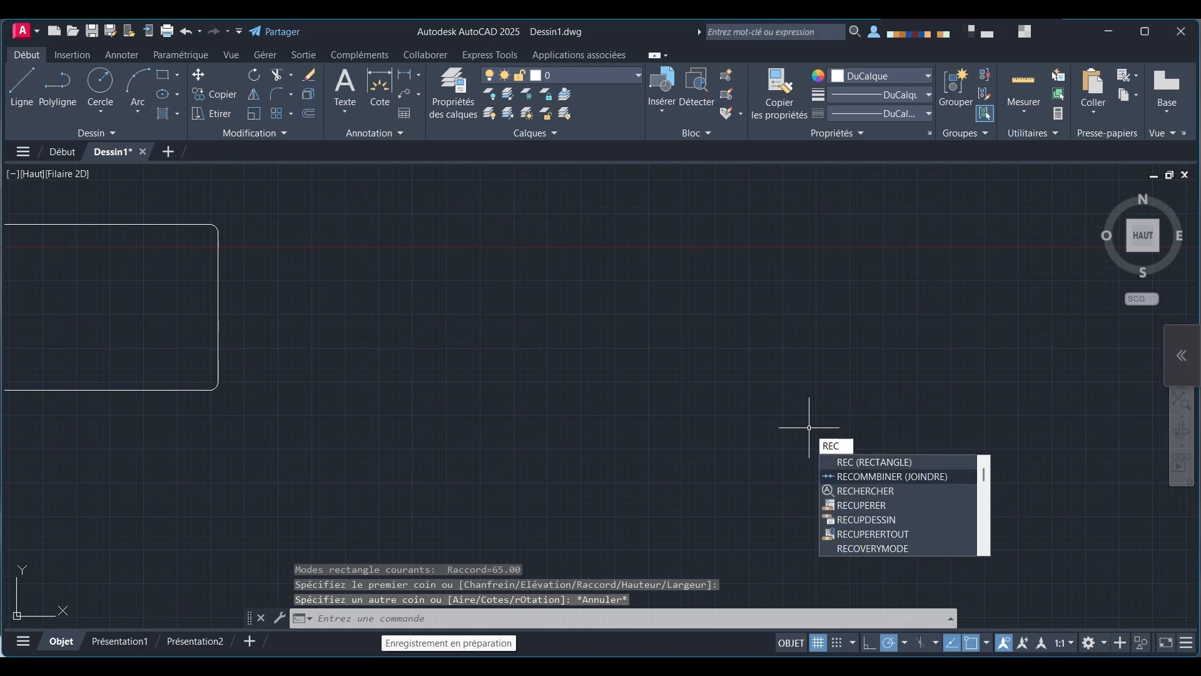
key("Return")
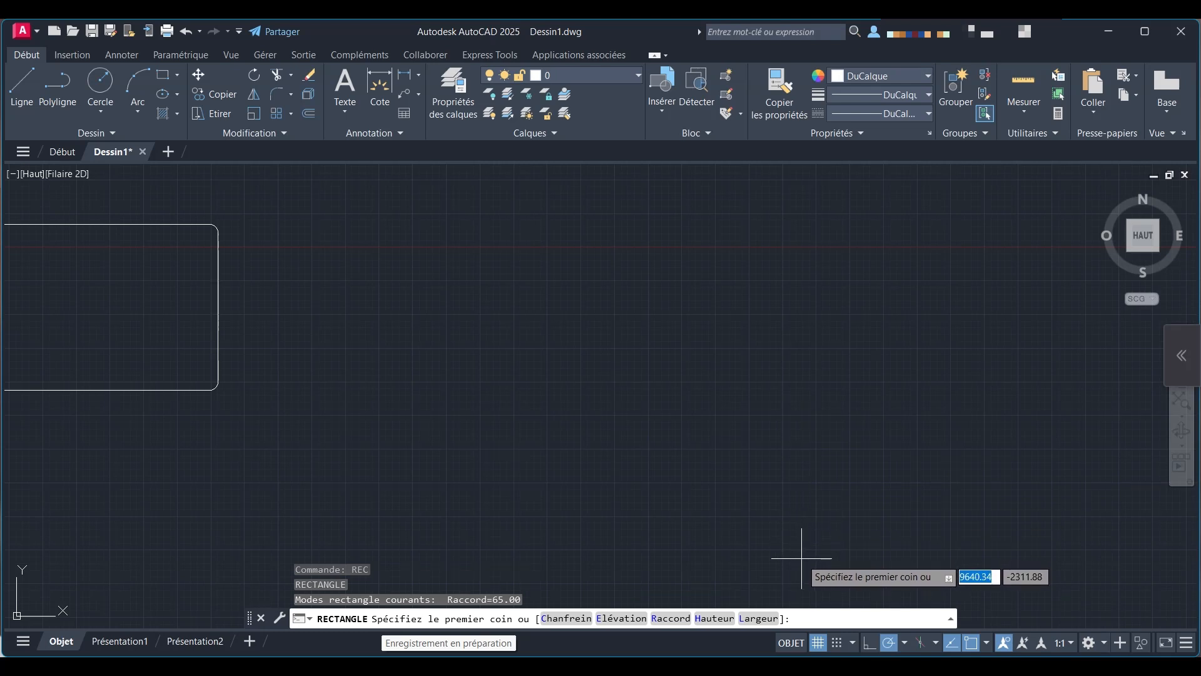
left_click(715, 618)
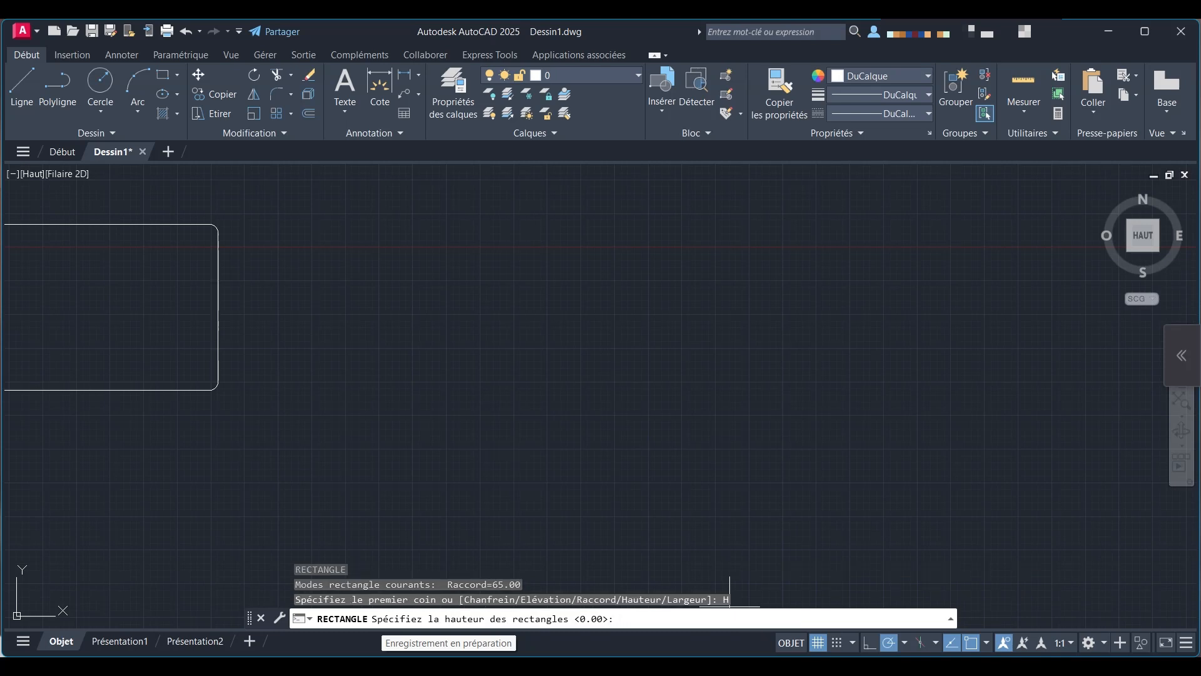
key("Return")
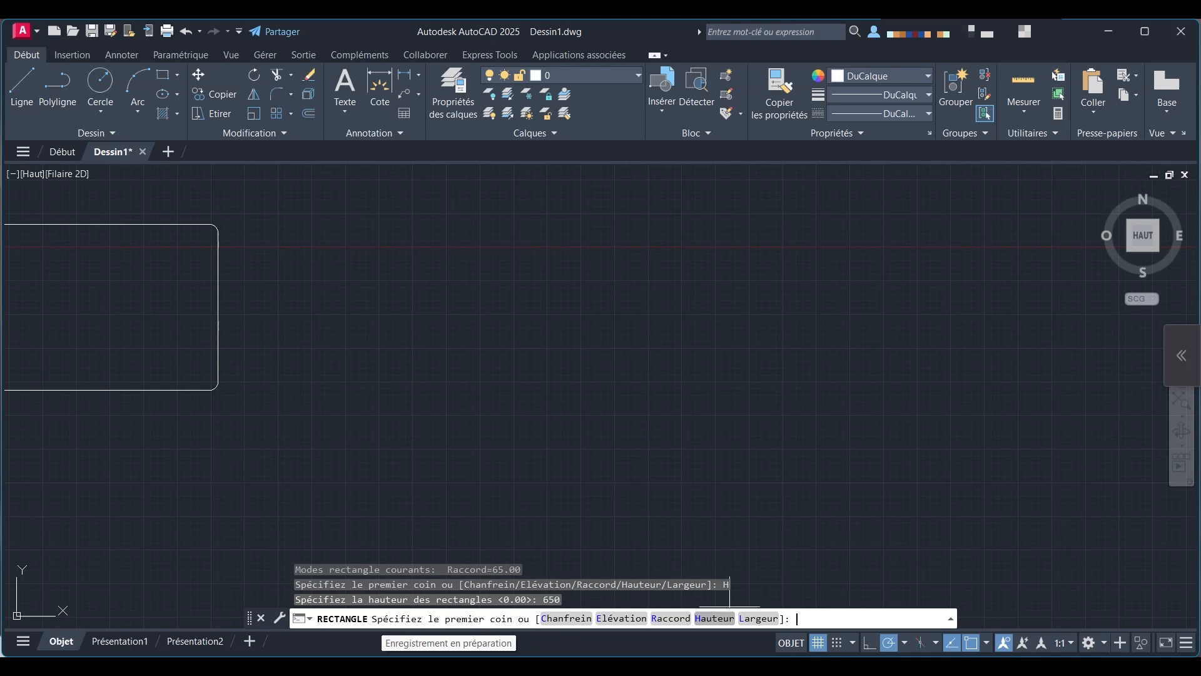
left_click(714, 619)
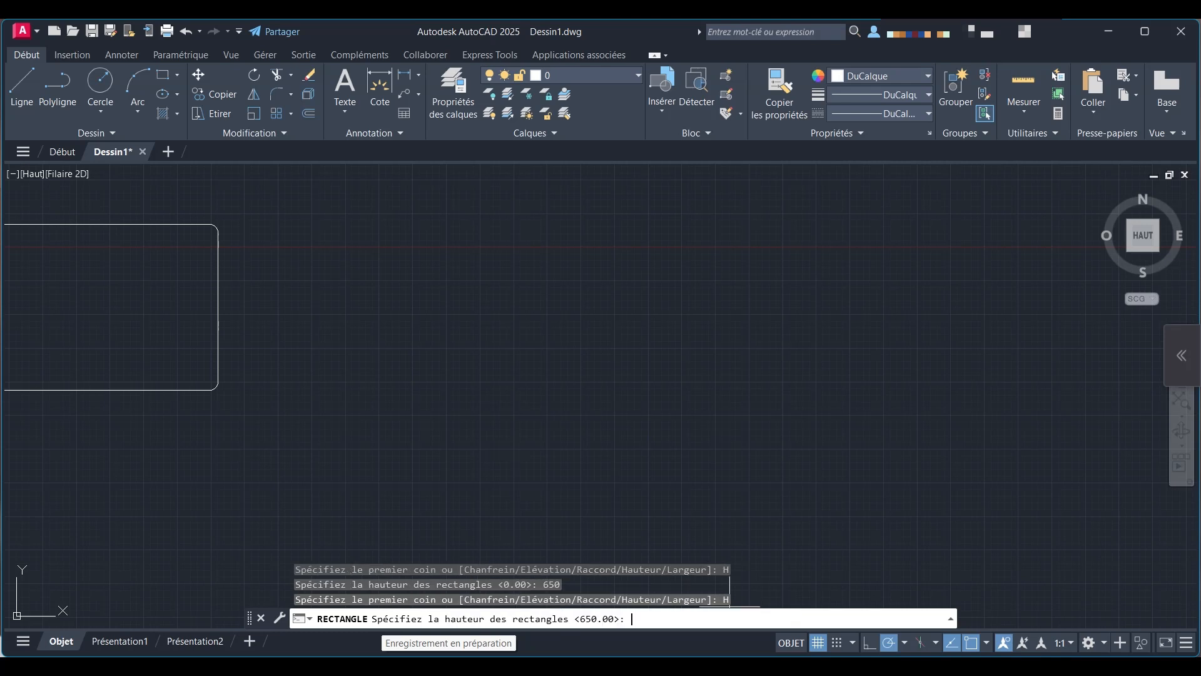
type("650")
key("Return")
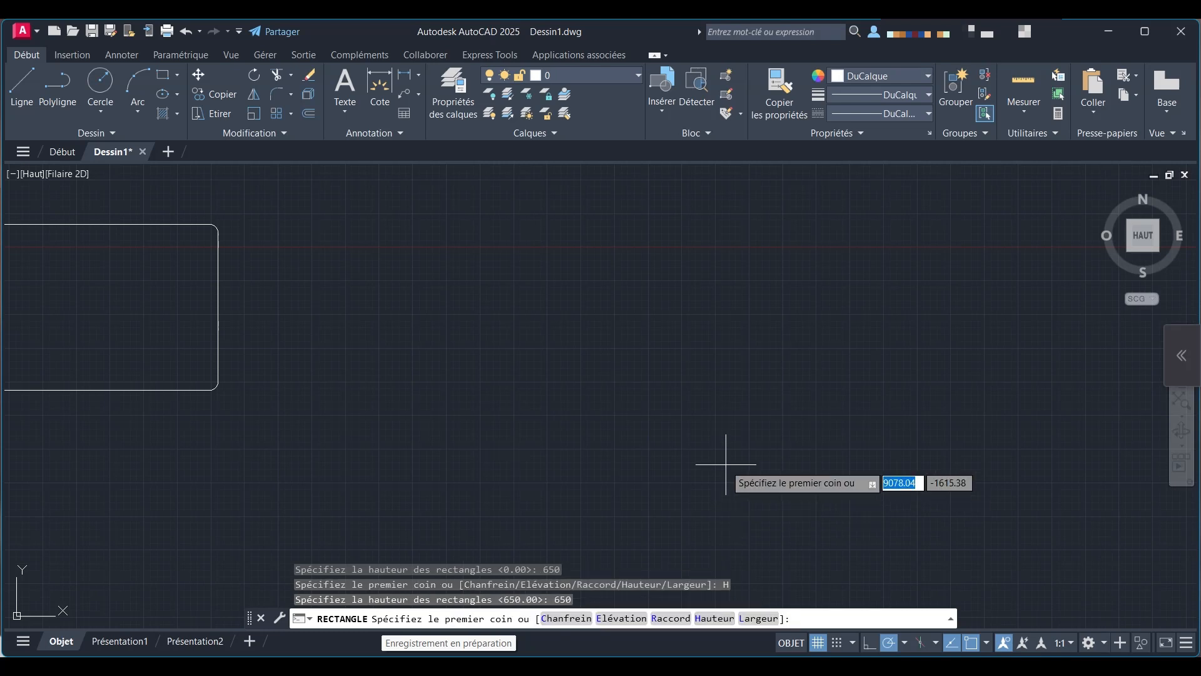
- Set the rectangle's line width to 1500 and try to place it beside the existing ones, then cancel the command
left_click(759, 618)
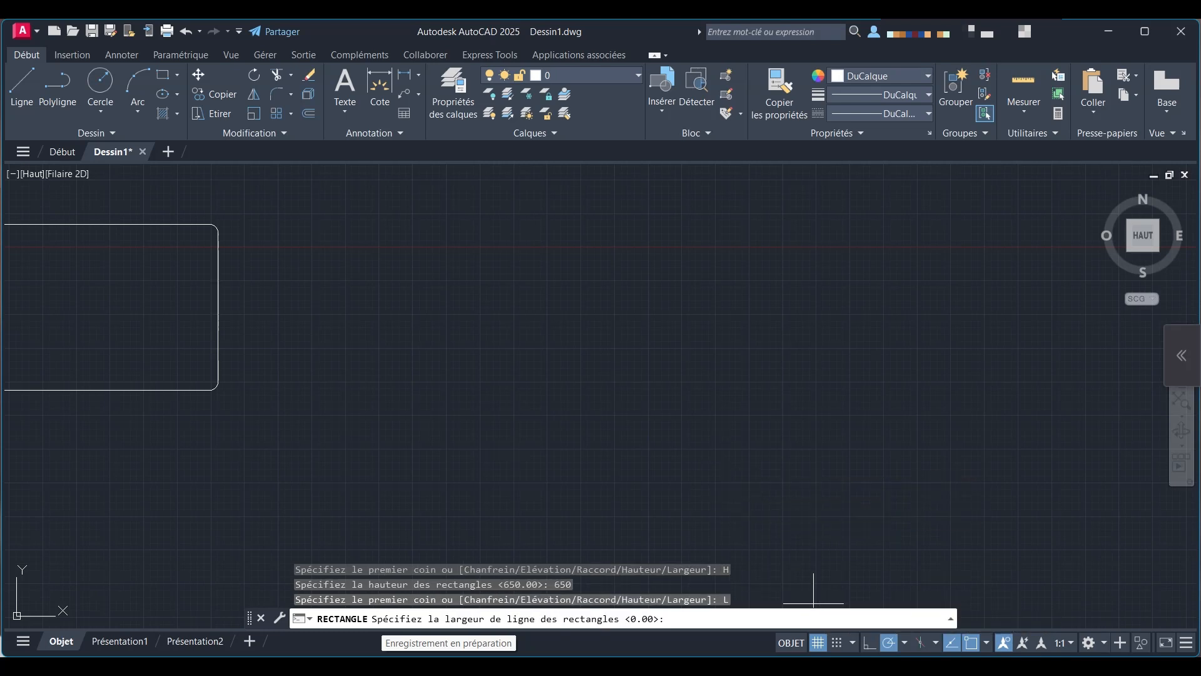
type("1500")
key("Return")
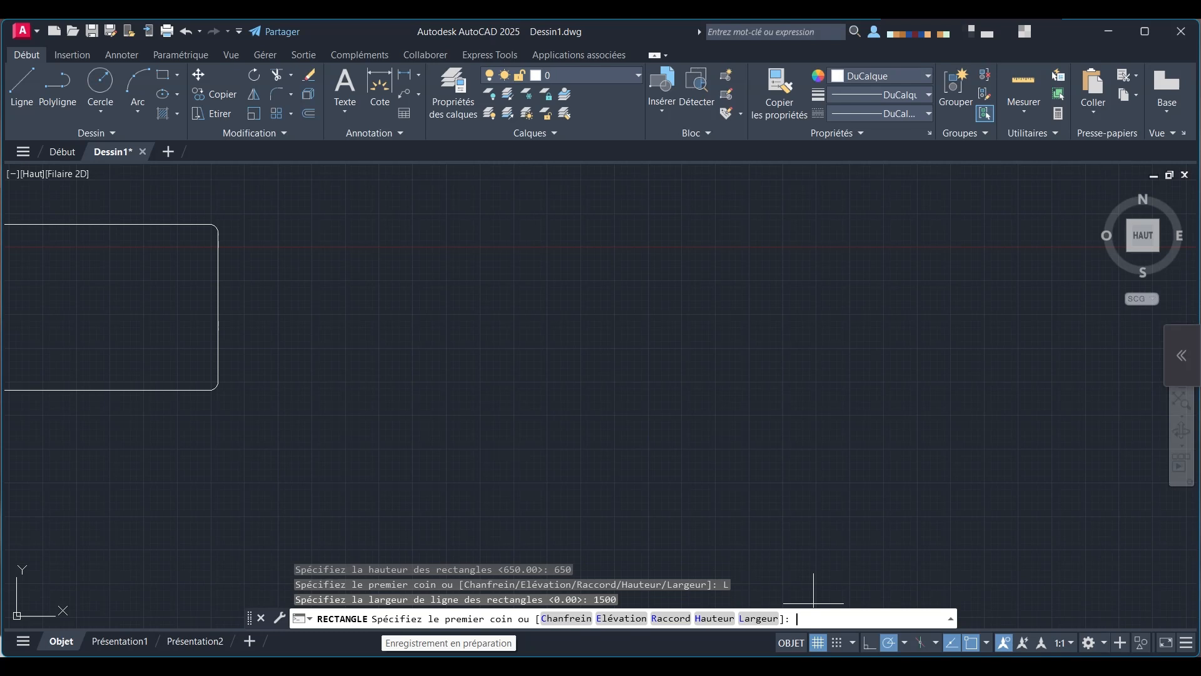
left_click(604, 397)
scroll(920, 388, "down", 6)
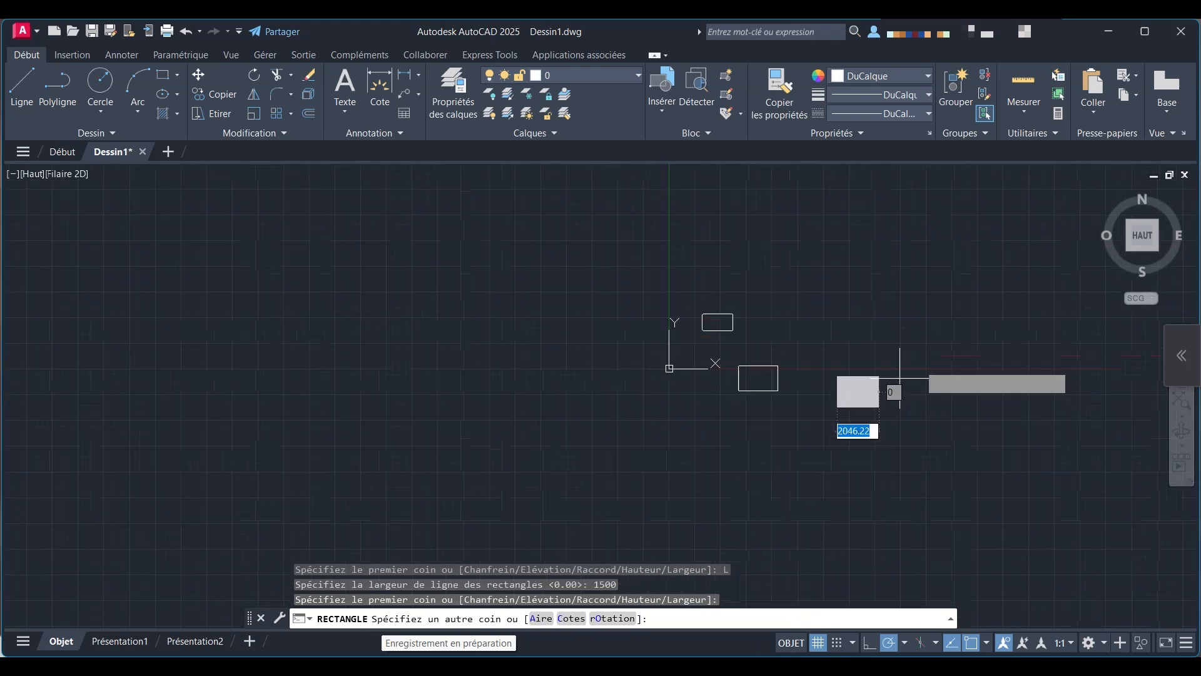
key("Escape")
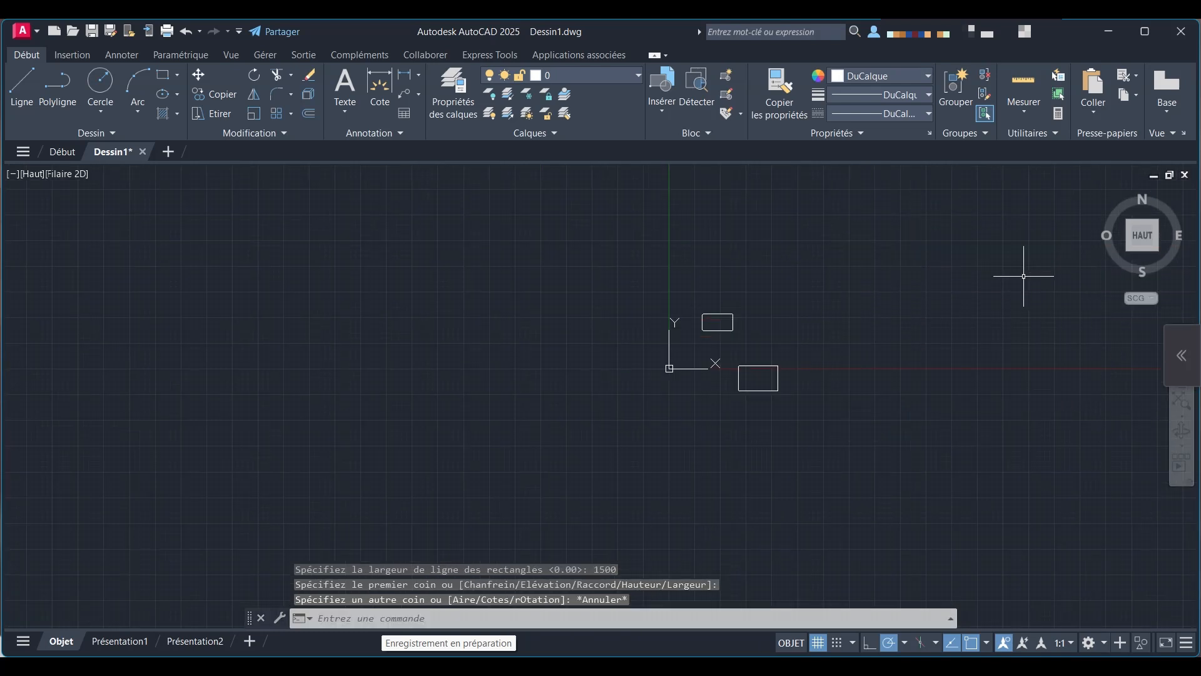
- Draw a closed polyline rectangle 600 wide and 250 high below the existing rectangles, with ortho mode on
left_click(57, 88)
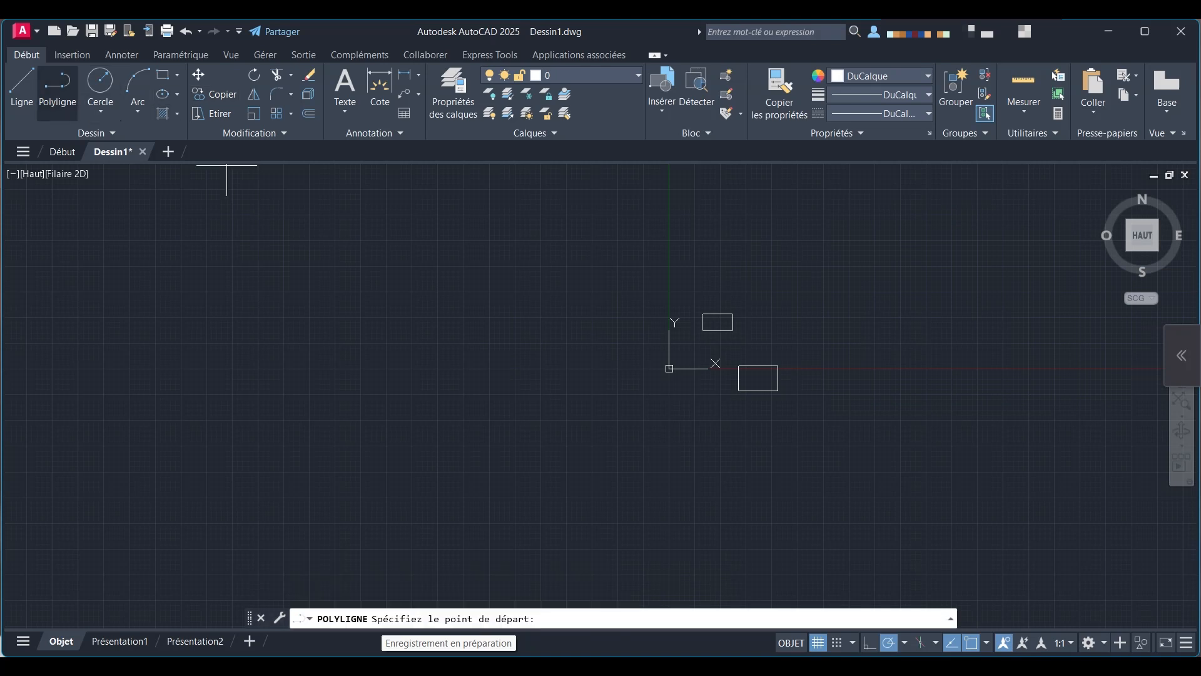
left_click(783, 434)
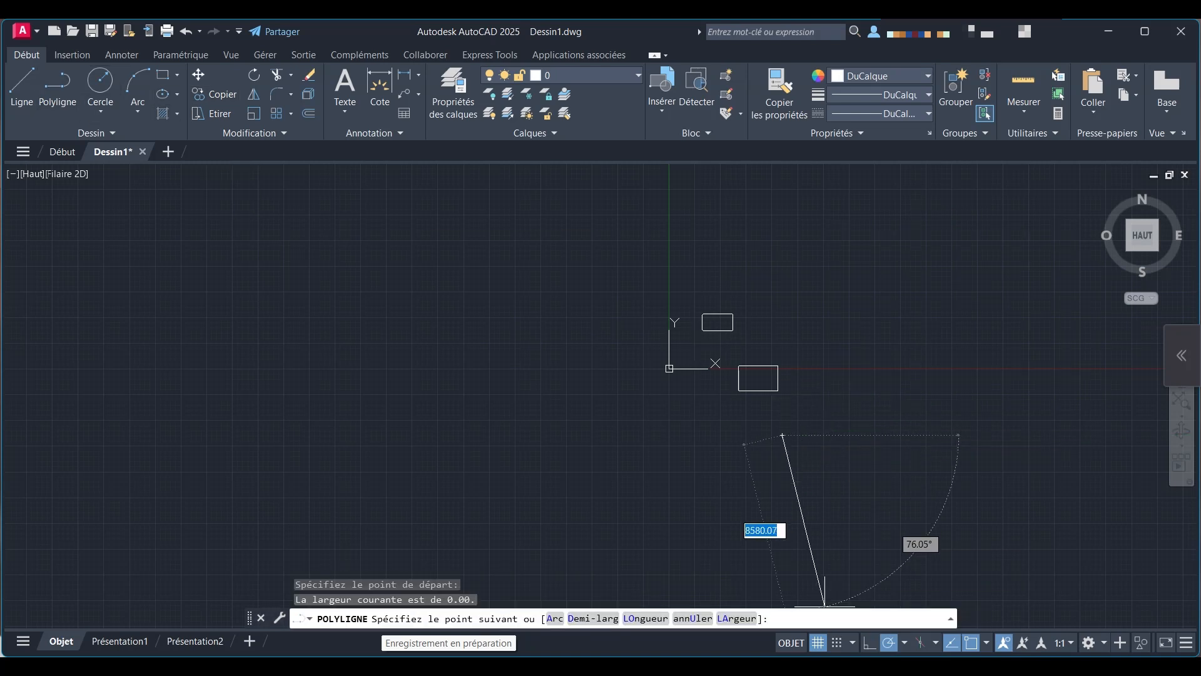
key("F8")
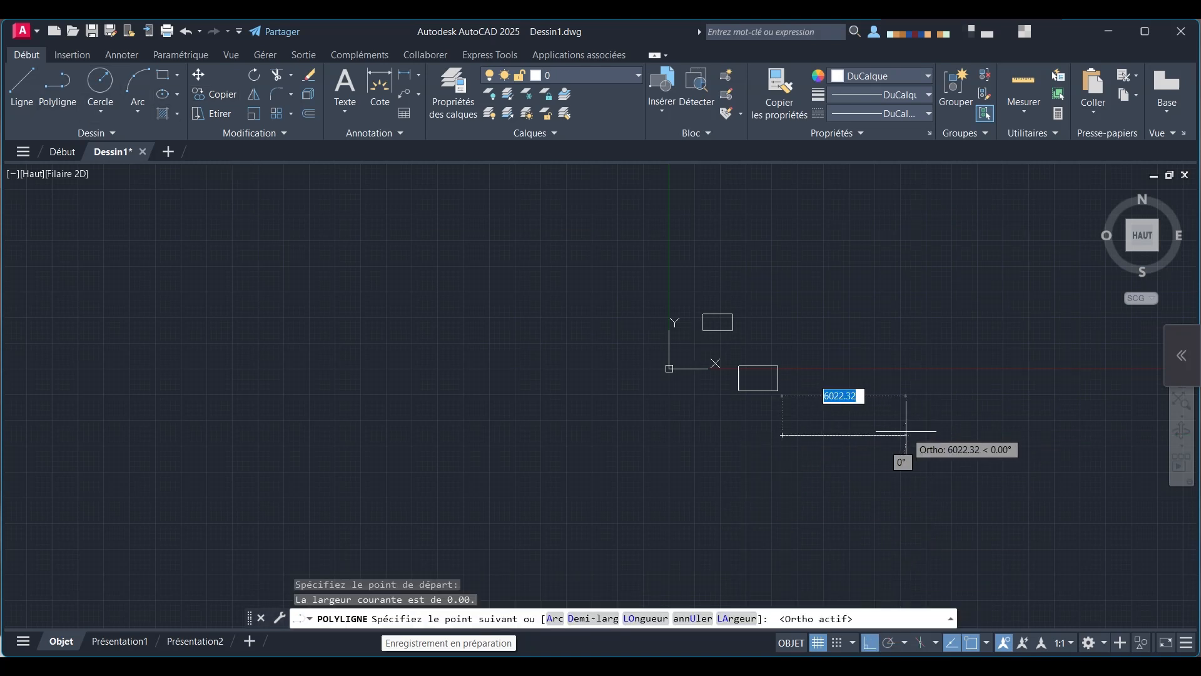
type("600")
key("Return")
scroll(776, 450, "up", 8)
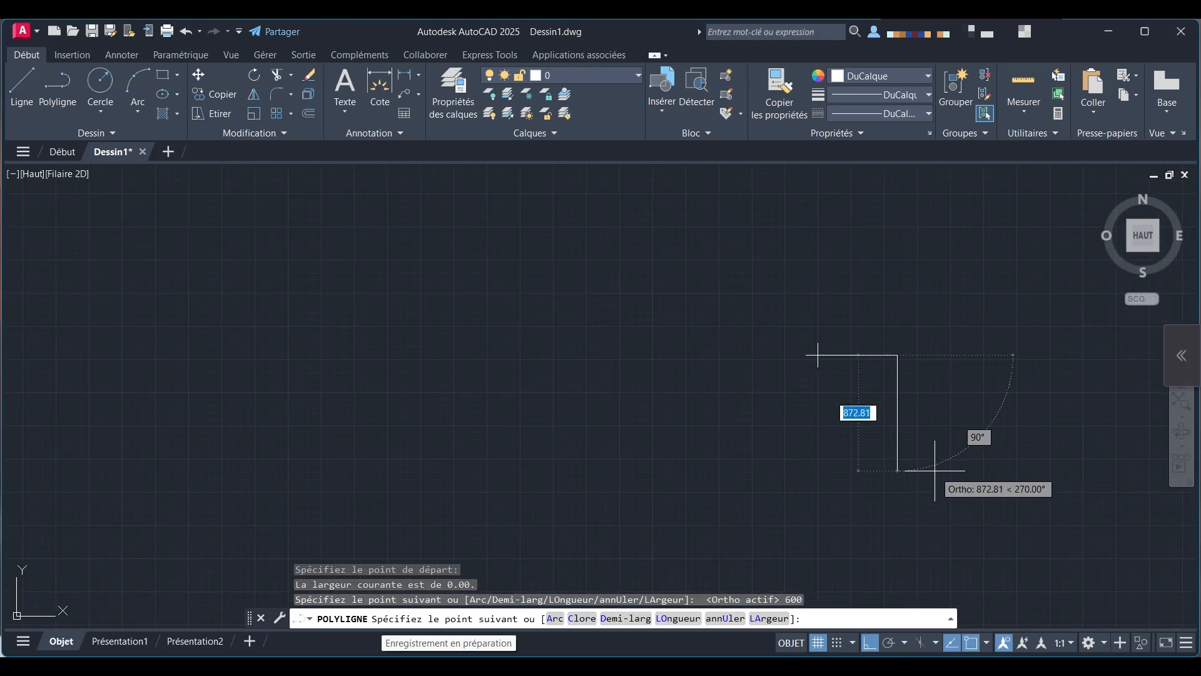
type("250")
key("Return")
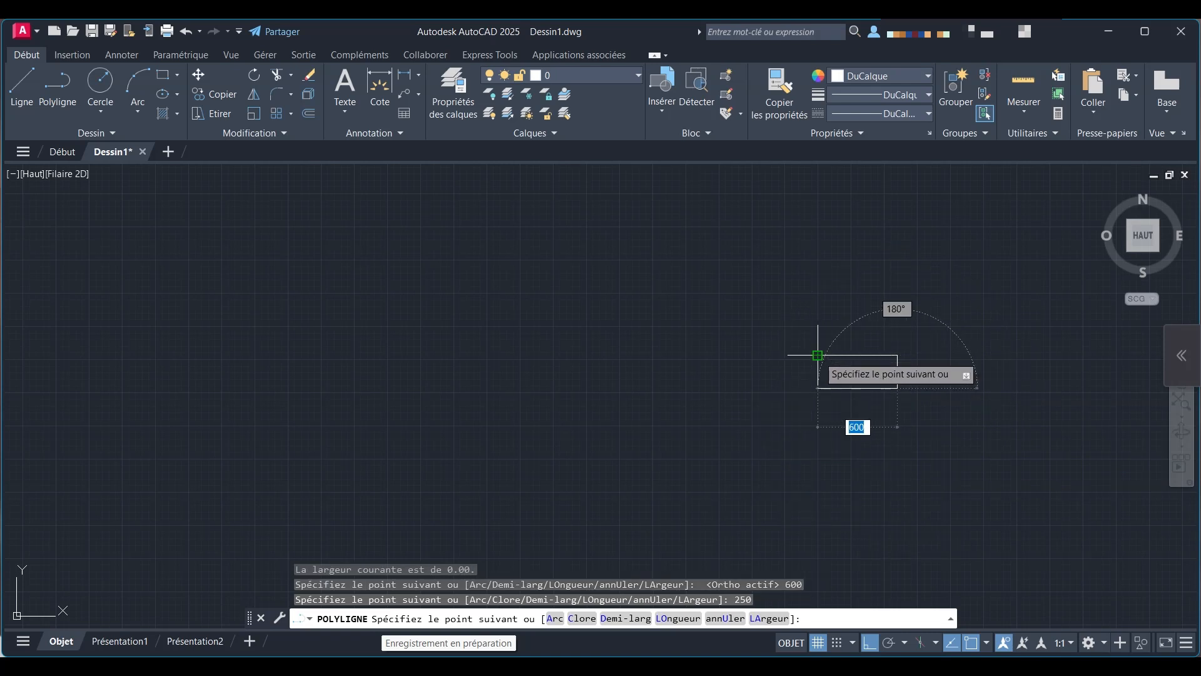
left_click(818, 355)
type("c")
key("Return")
scroll(864, 378, "up", 6)
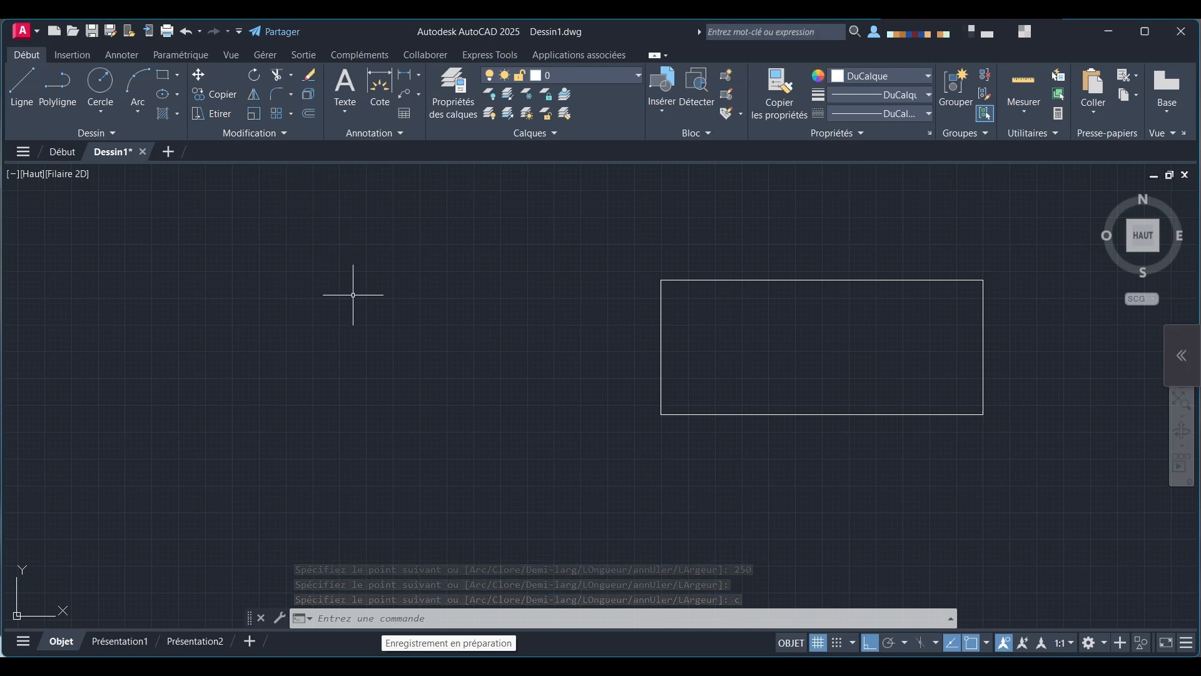
- Try to chamfer the polyline rectangle's upper-left corner without changing the chamfer distances
type("CHANFREIN")
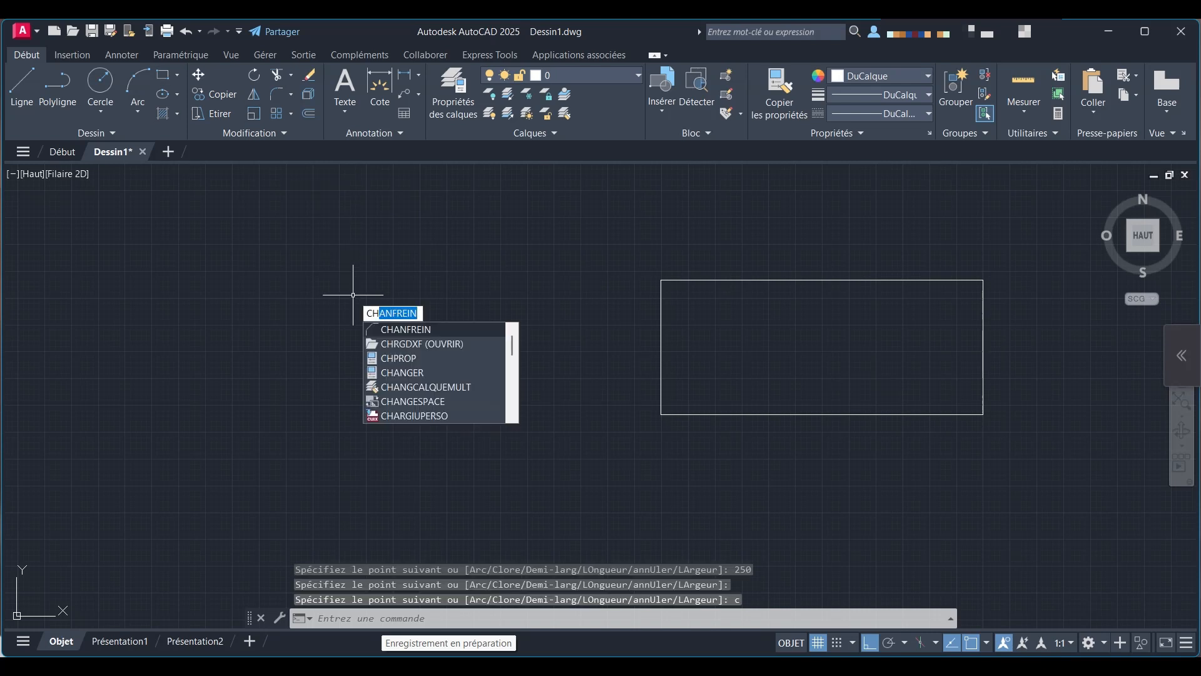
key("Return")
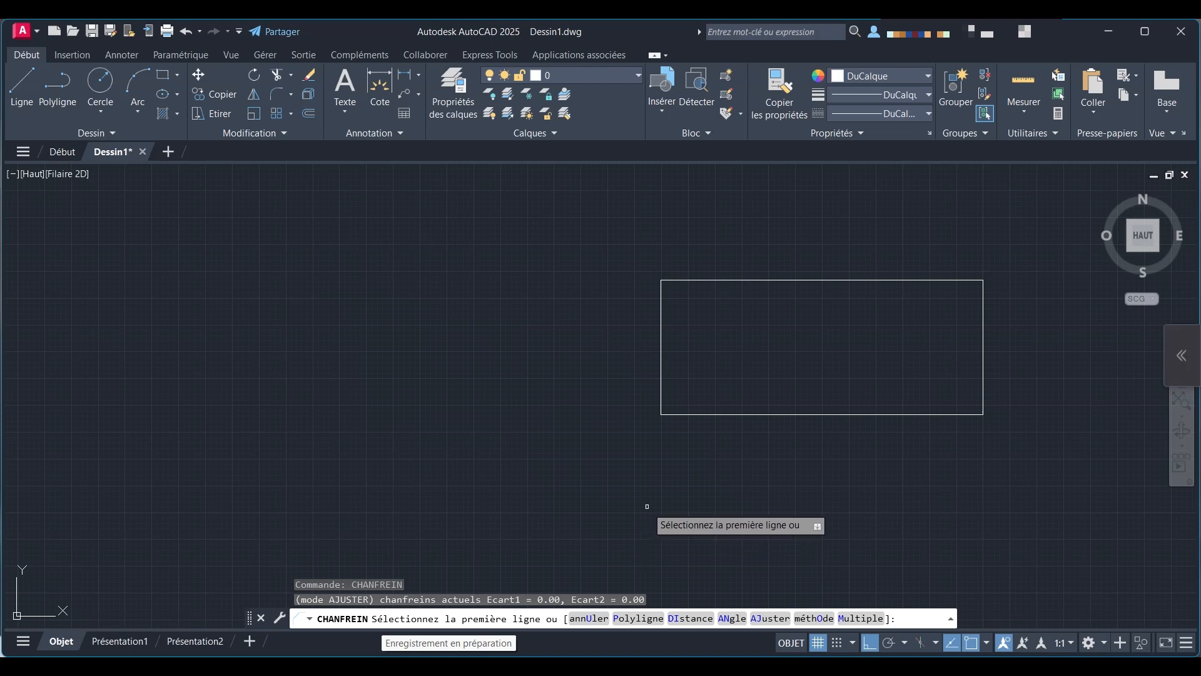
type("50")
left_click(714, 280)
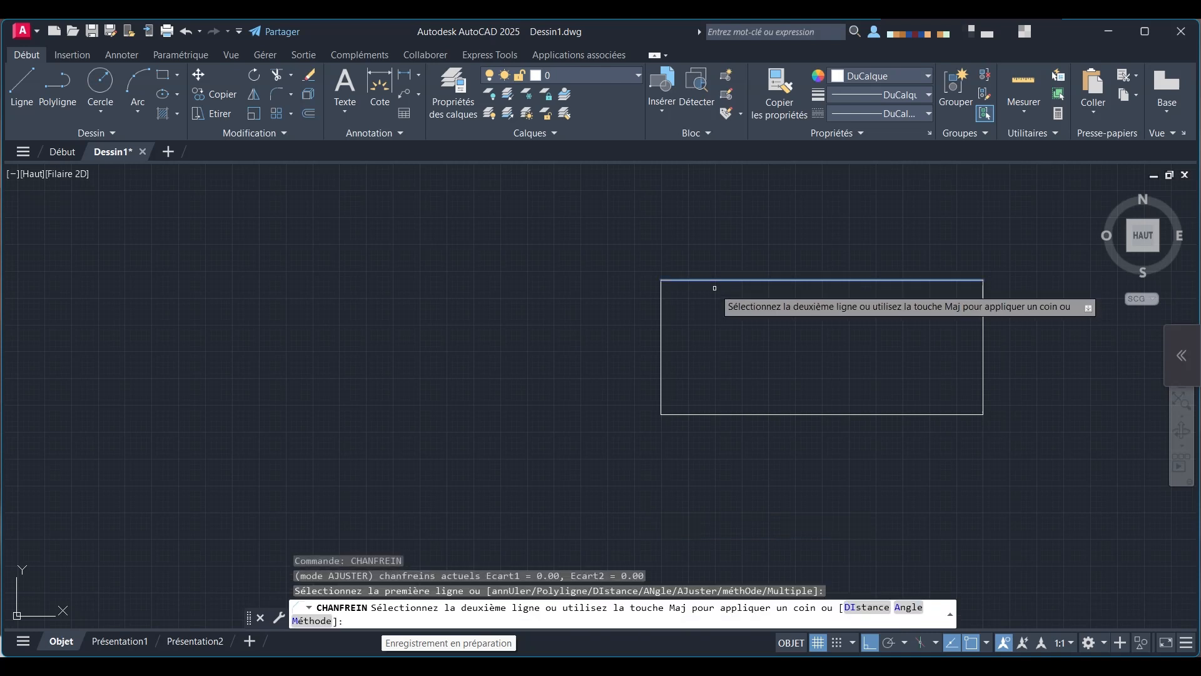
left_click(662, 325)
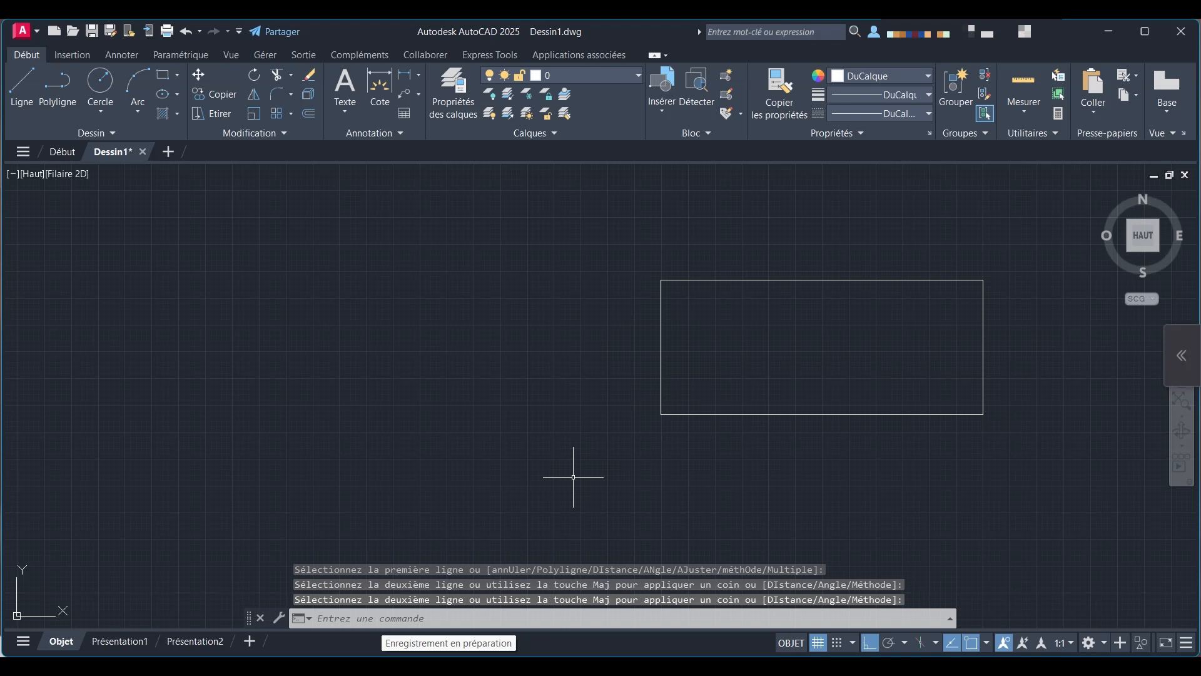
- Set both chamfer distances to 50 and chamfer the polyline rectangle's upper-left corner
type("CHA")
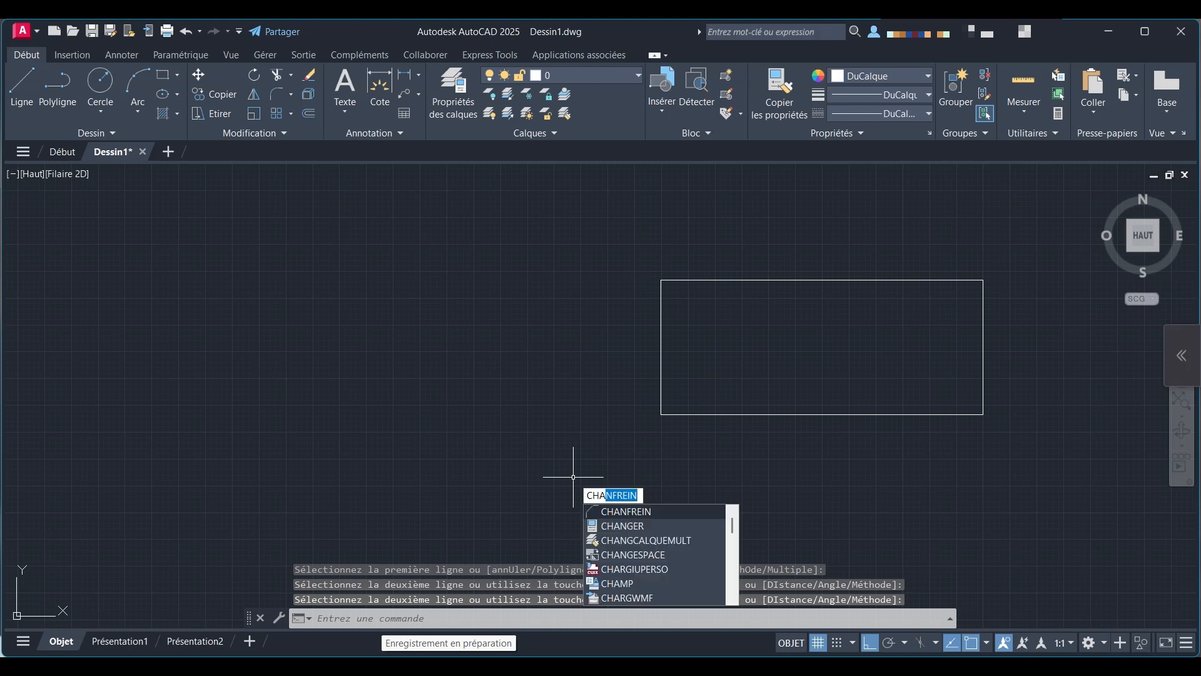
key("Return")
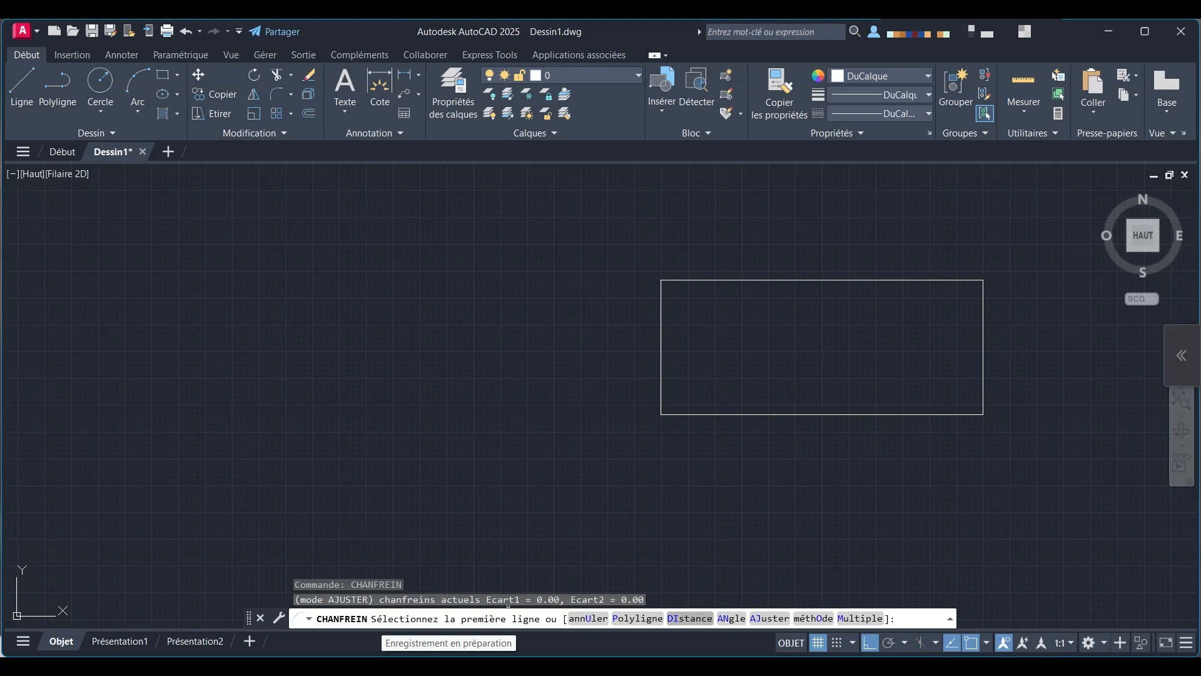
type("DI")
key("Return")
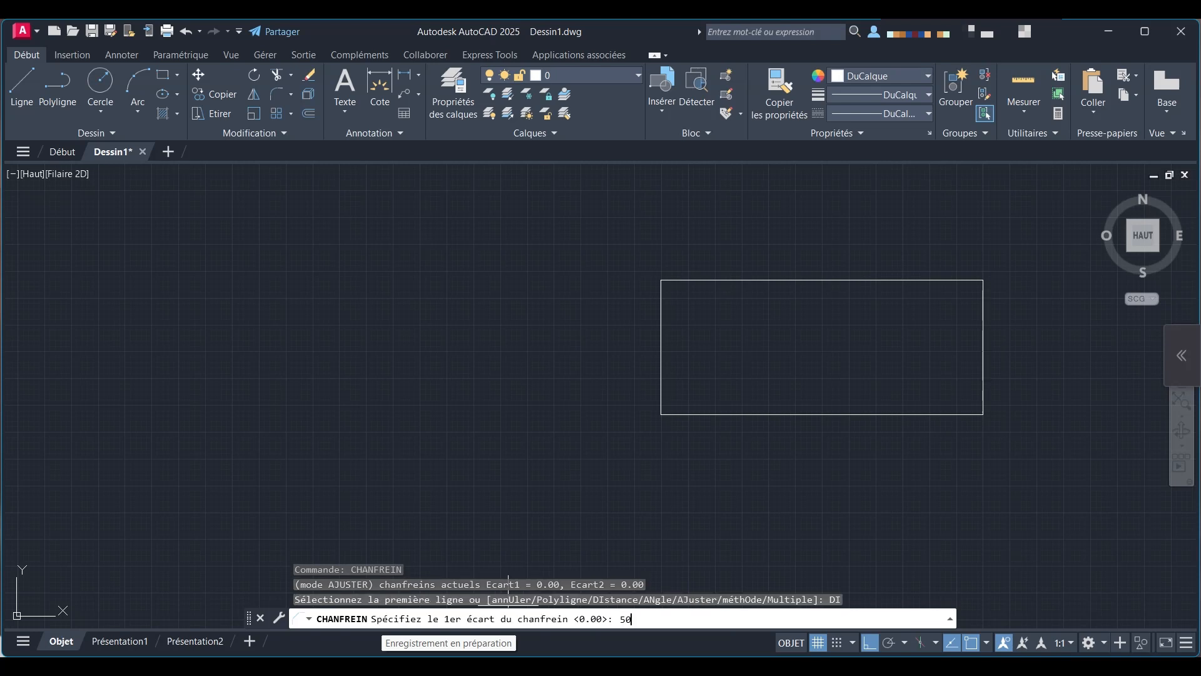
key("Return")
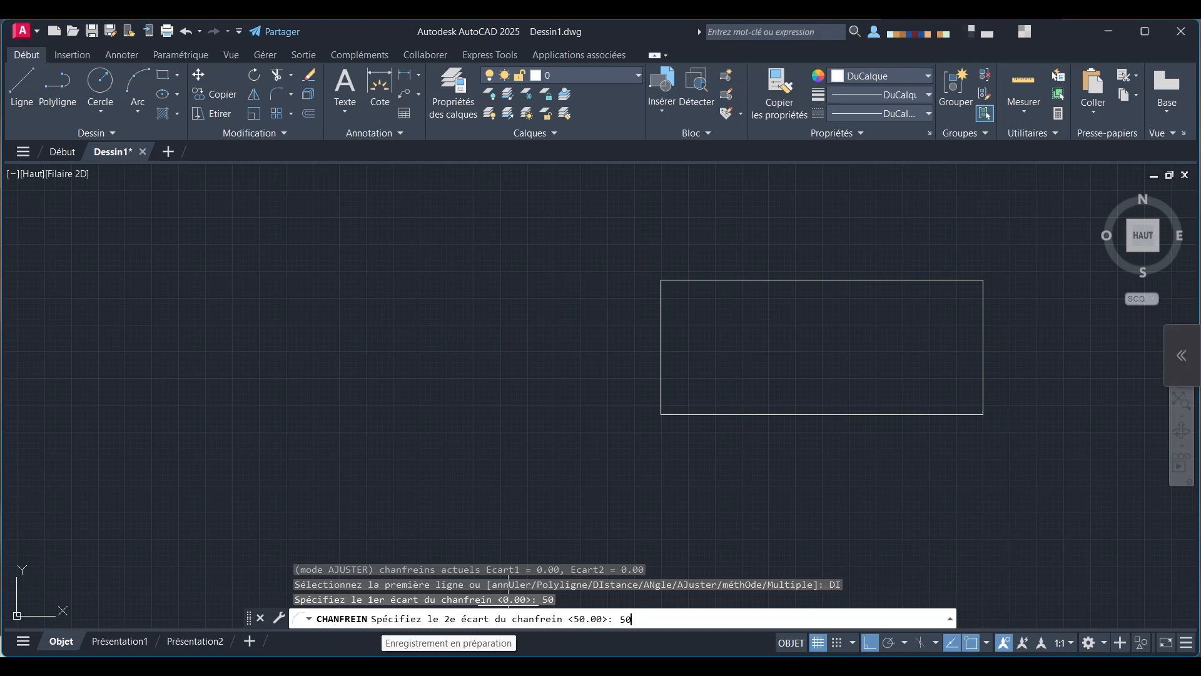
key("Return")
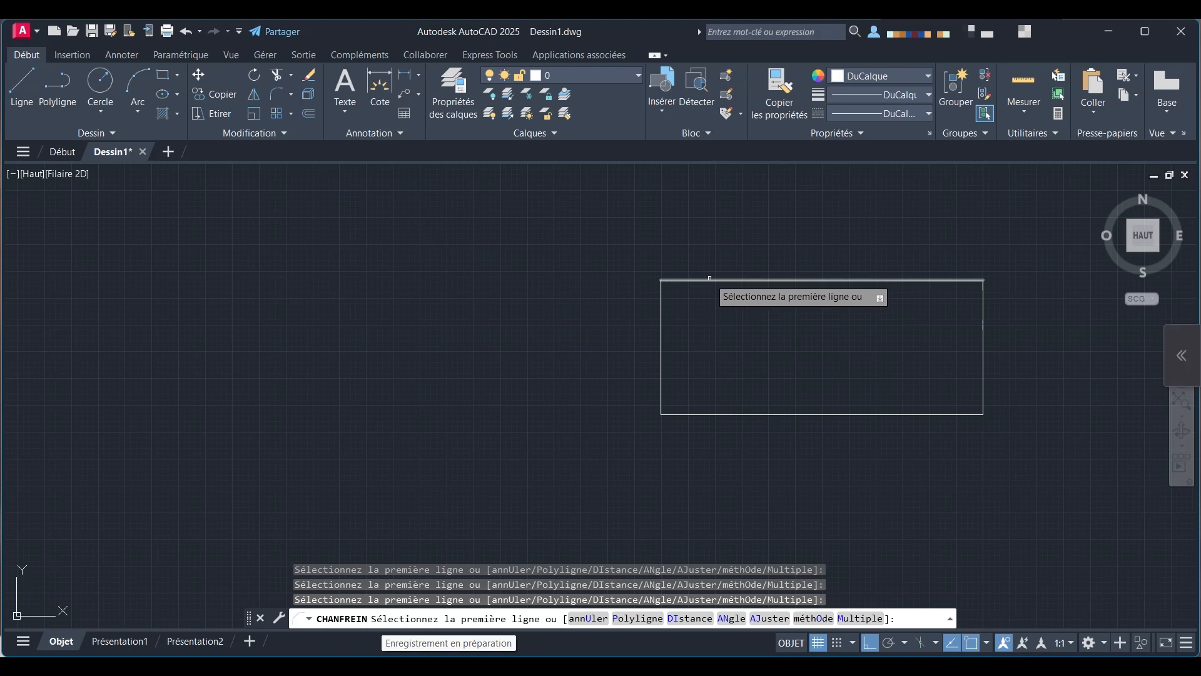
left_click(710, 280)
left_click(664, 307)
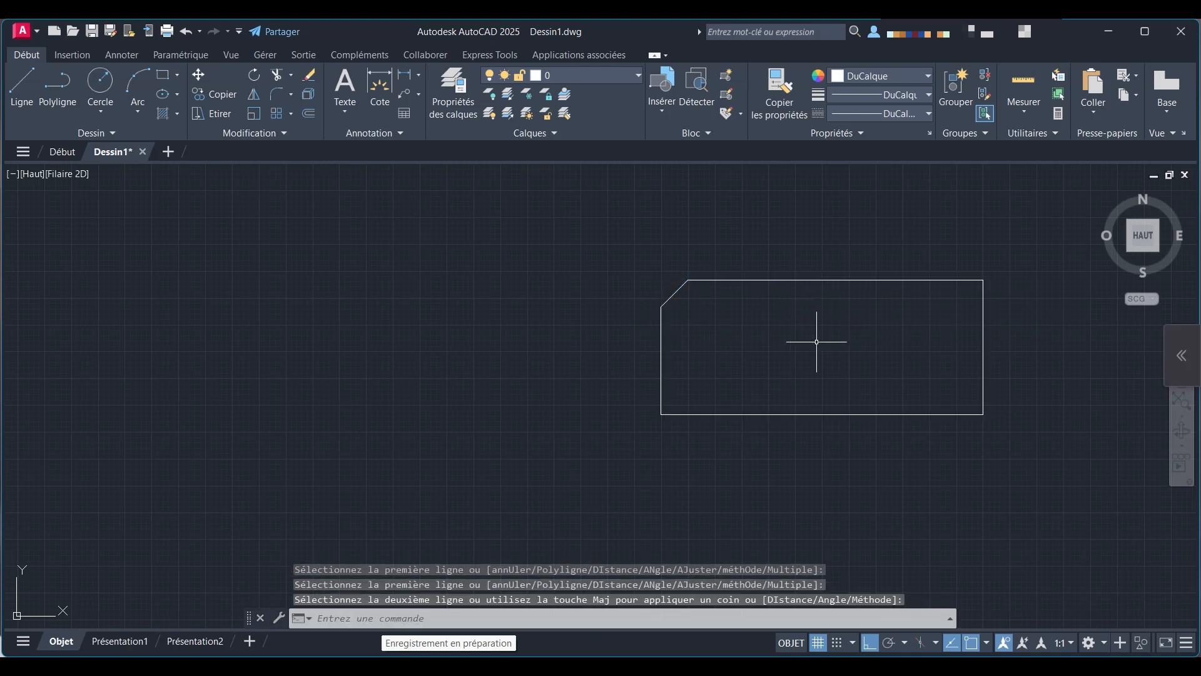
- Chamfer the rectangle's upper-right corner with the same distances
type("CHANFREIN")
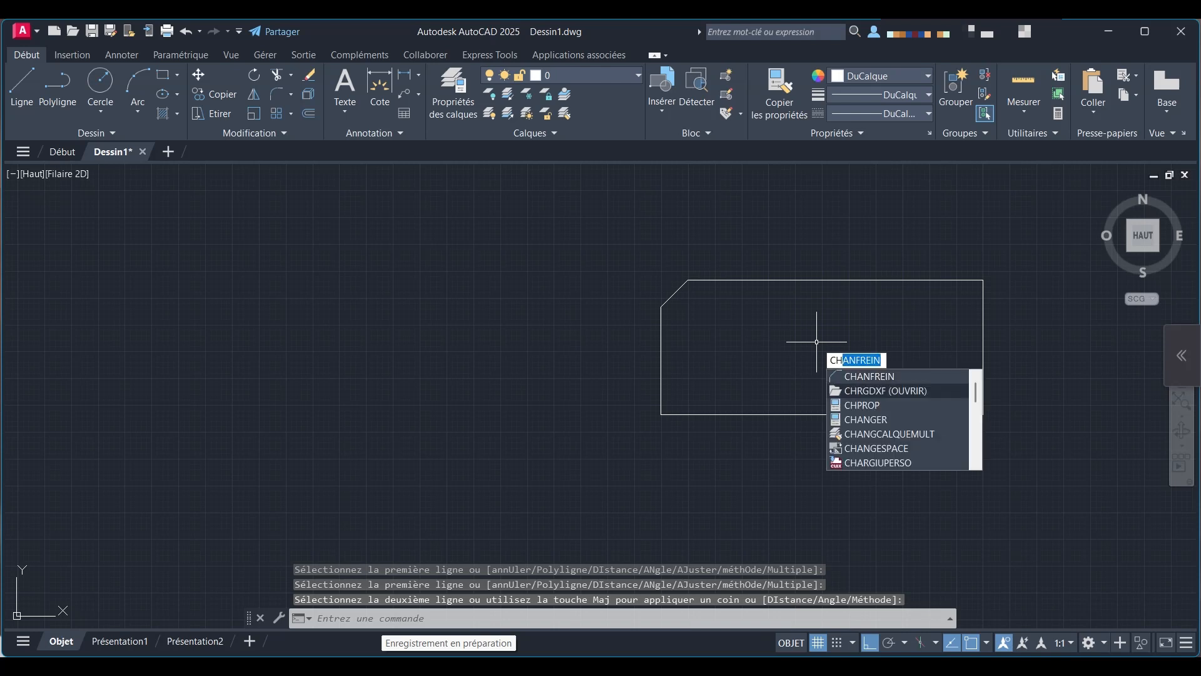
key("Return")
left_click(854, 280)
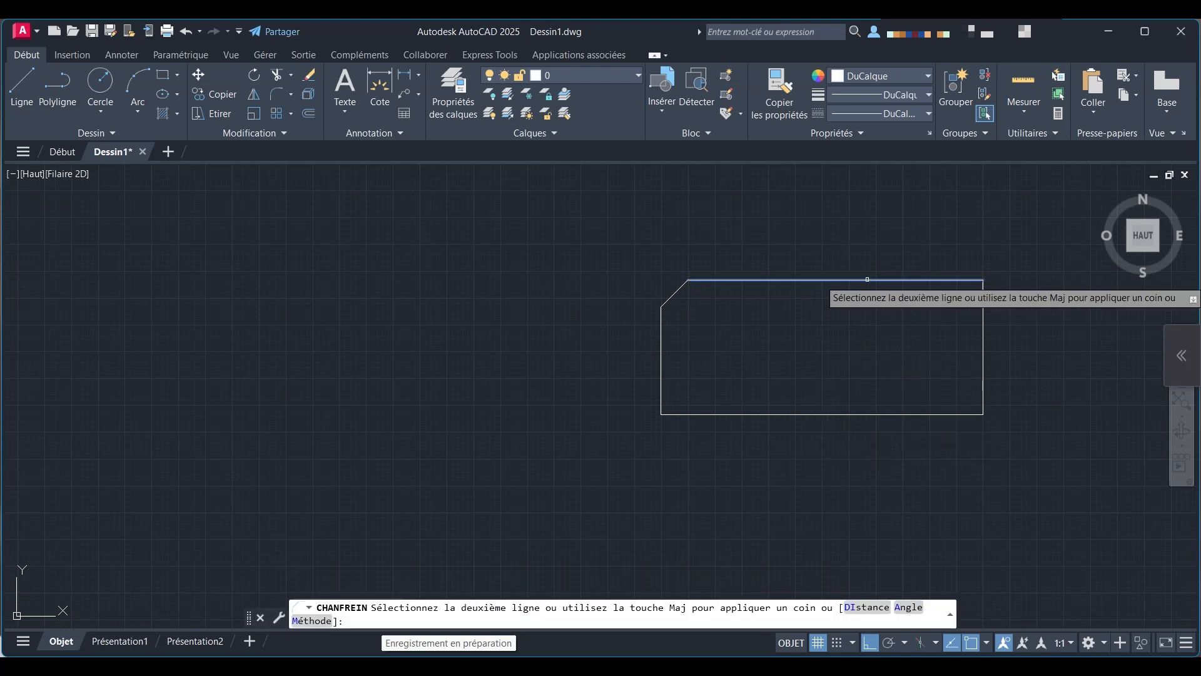
left_click(984, 353)
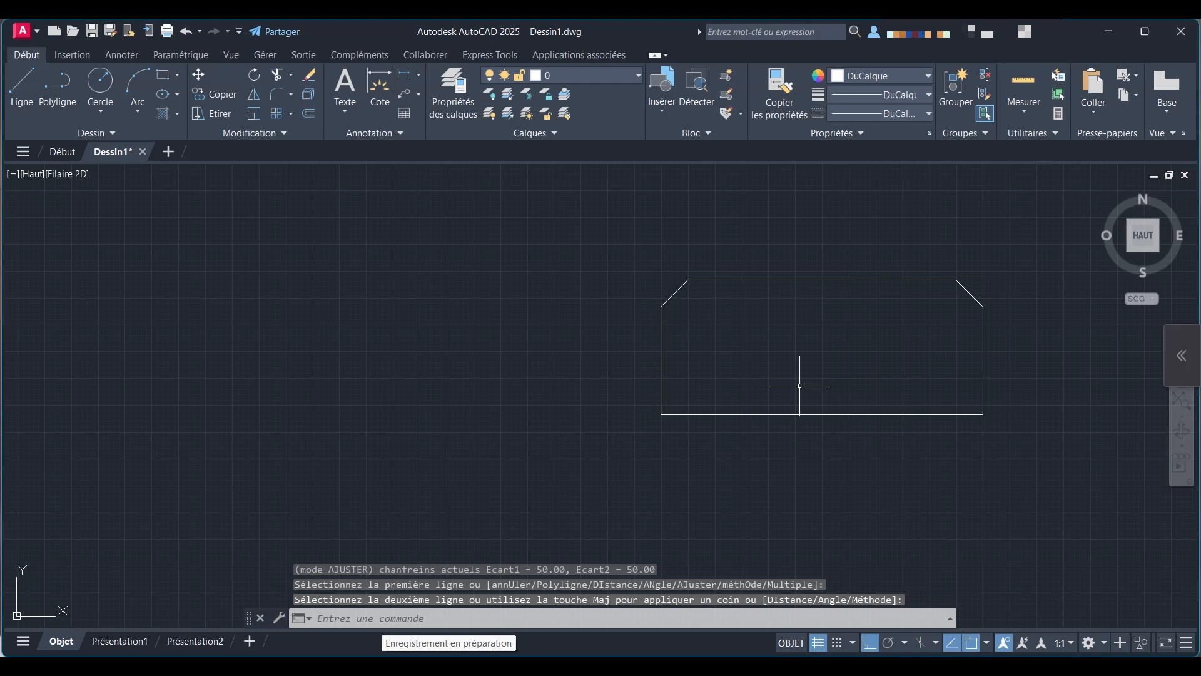
- Chamfer the polyline rectangle's lower-right corner with the current distances of 50
type("cha")
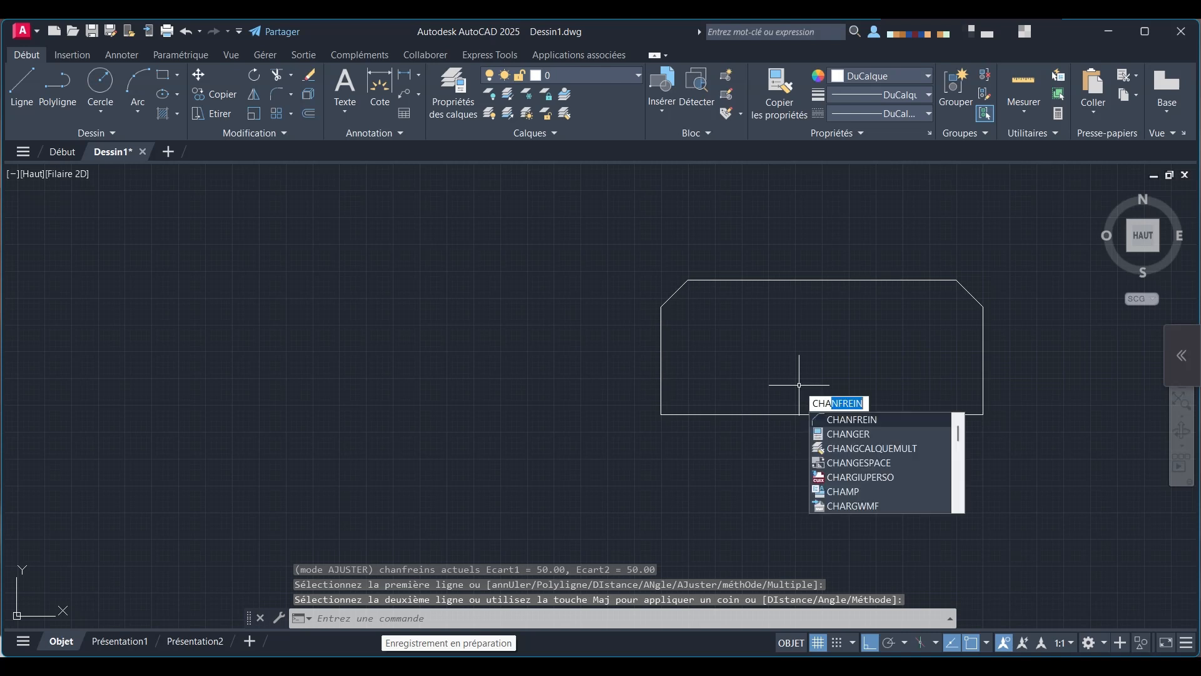
key("Return")
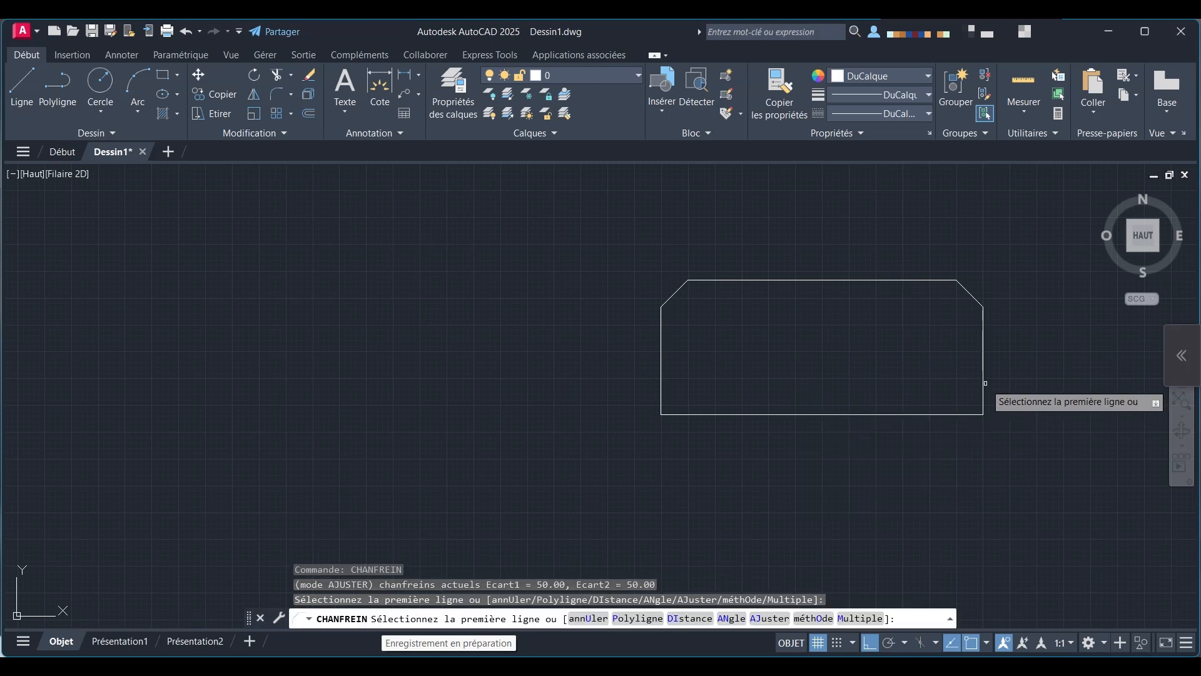
left_click(981, 388)
left_click(908, 415)
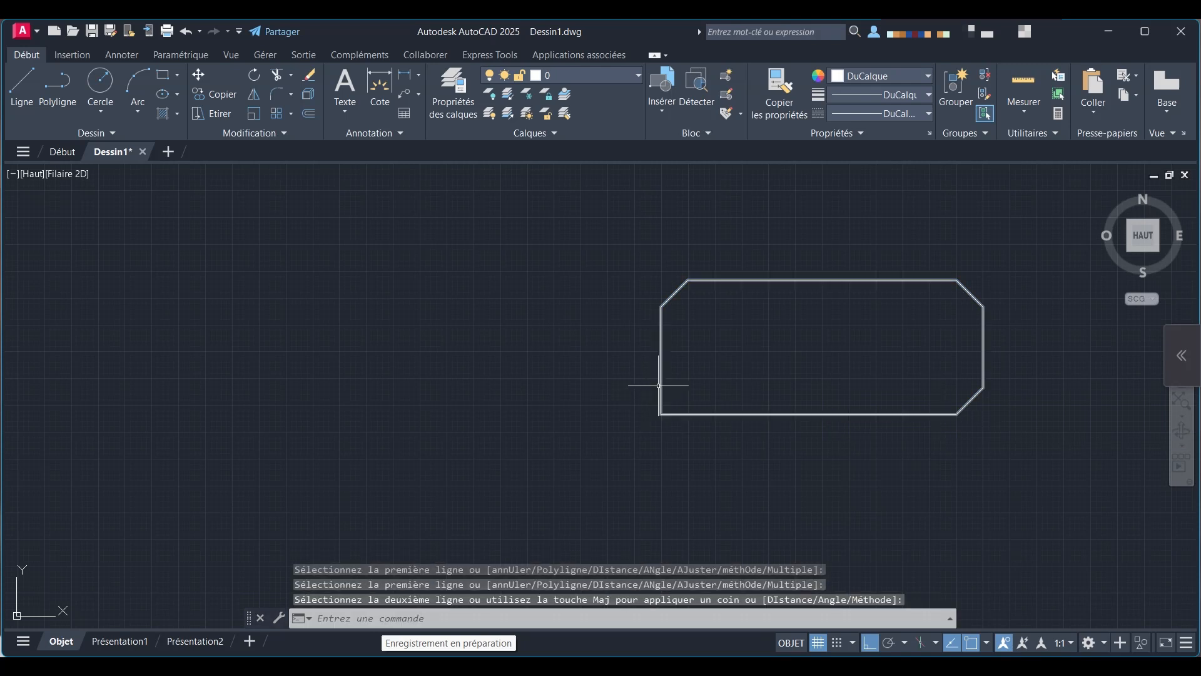
- Chamfer the polyline rectangle's lower-left corner with the current distances of 50
type("cha")
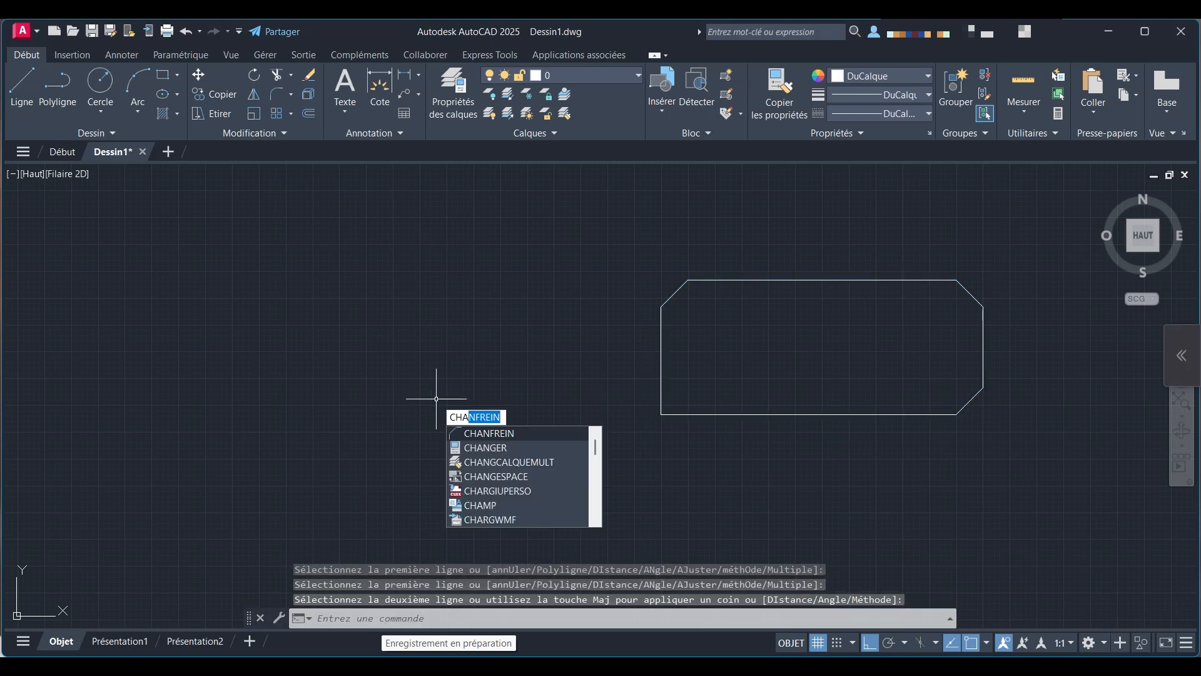
key("Return")
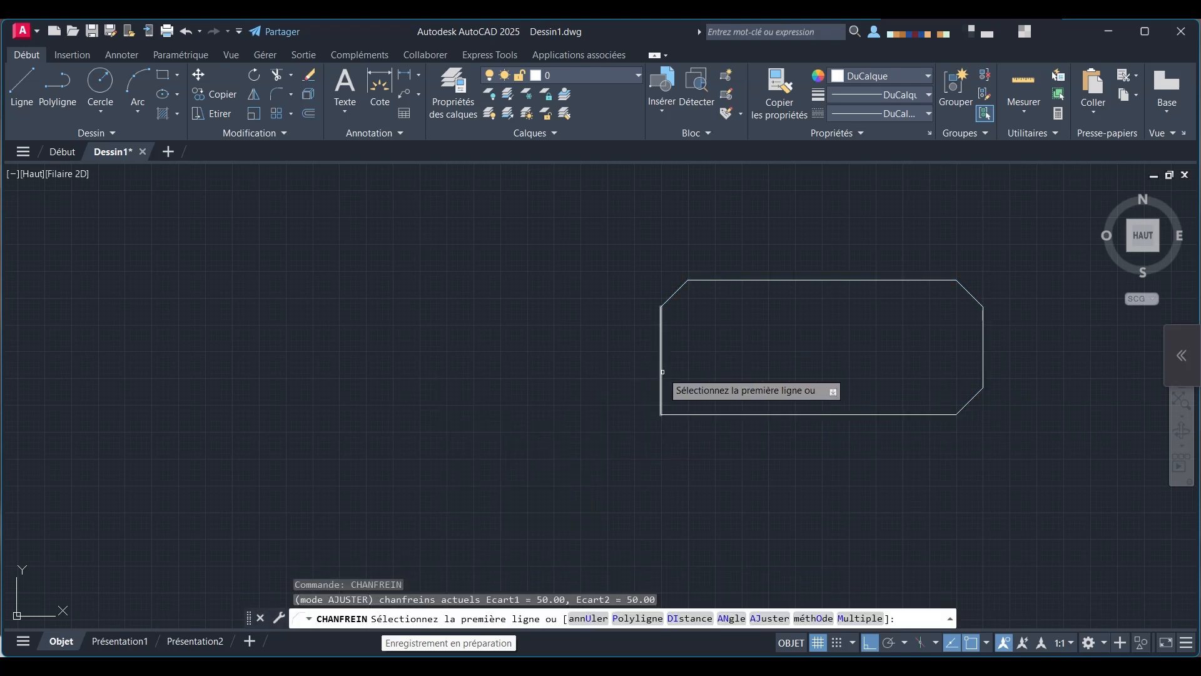
left_click(661, 373)
left_click(681, 414)
scroll(552, 412, "down", 4)
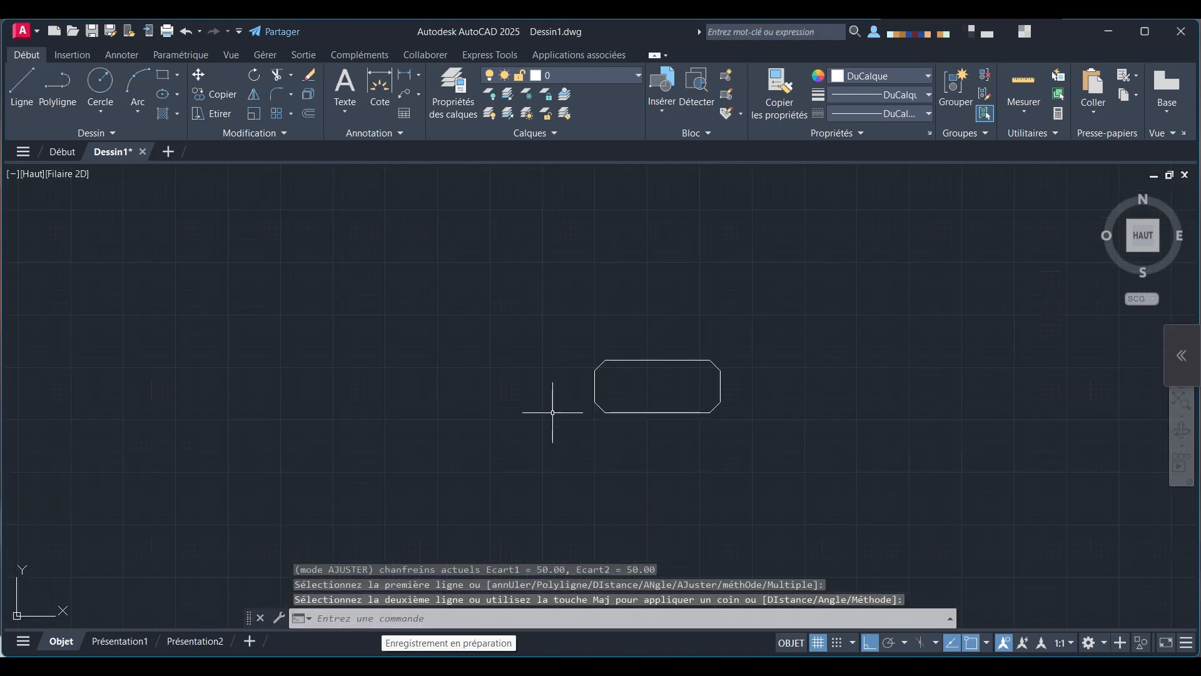
key("Escape")
scroll(648, 401, "up", 2)
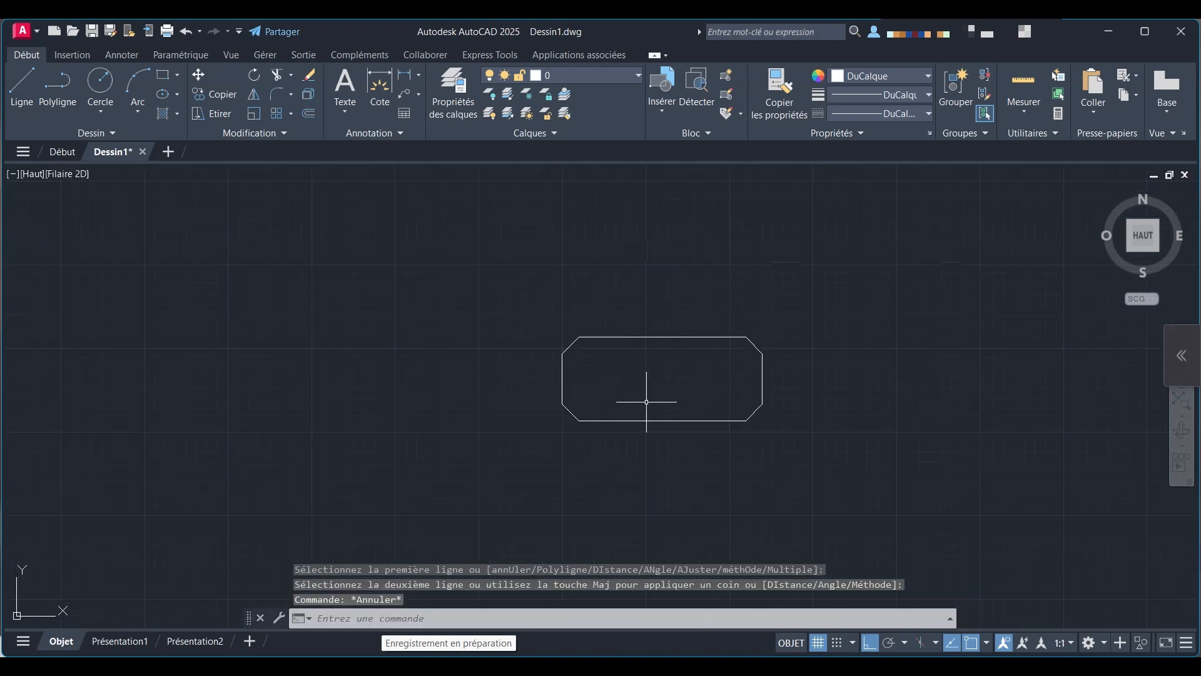
- Undo all the chamfers on the polyline rectangle, back to its square corners
key("ctrl+z")
key("ctrl+z")
key("ctrl+z")
key("ctrl+z")
key("ctrl+z")
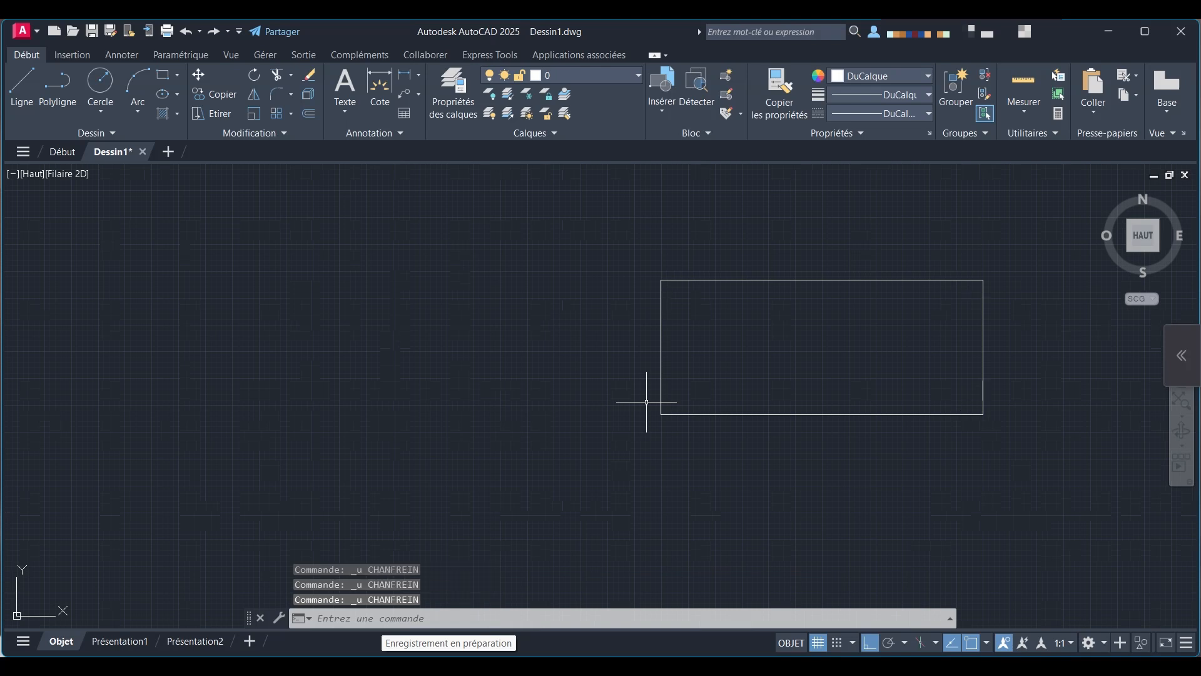
scroll(619, 293, "down", 2)
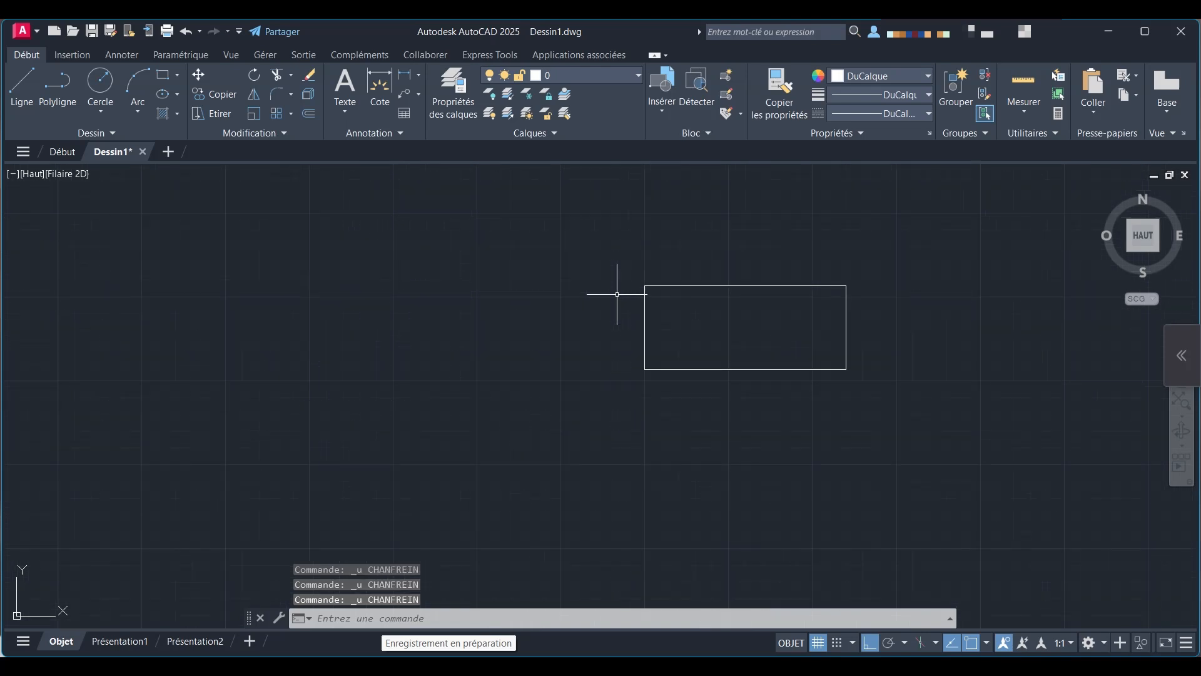
type("RE")
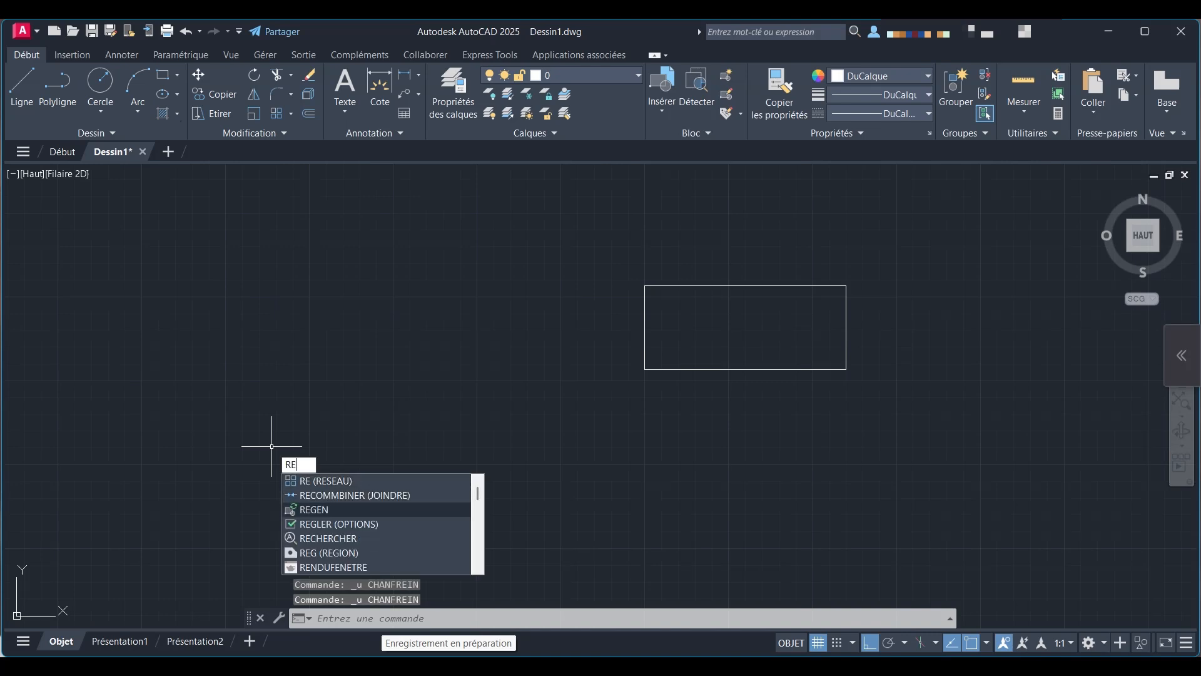
key("Escape")
key("Escape")
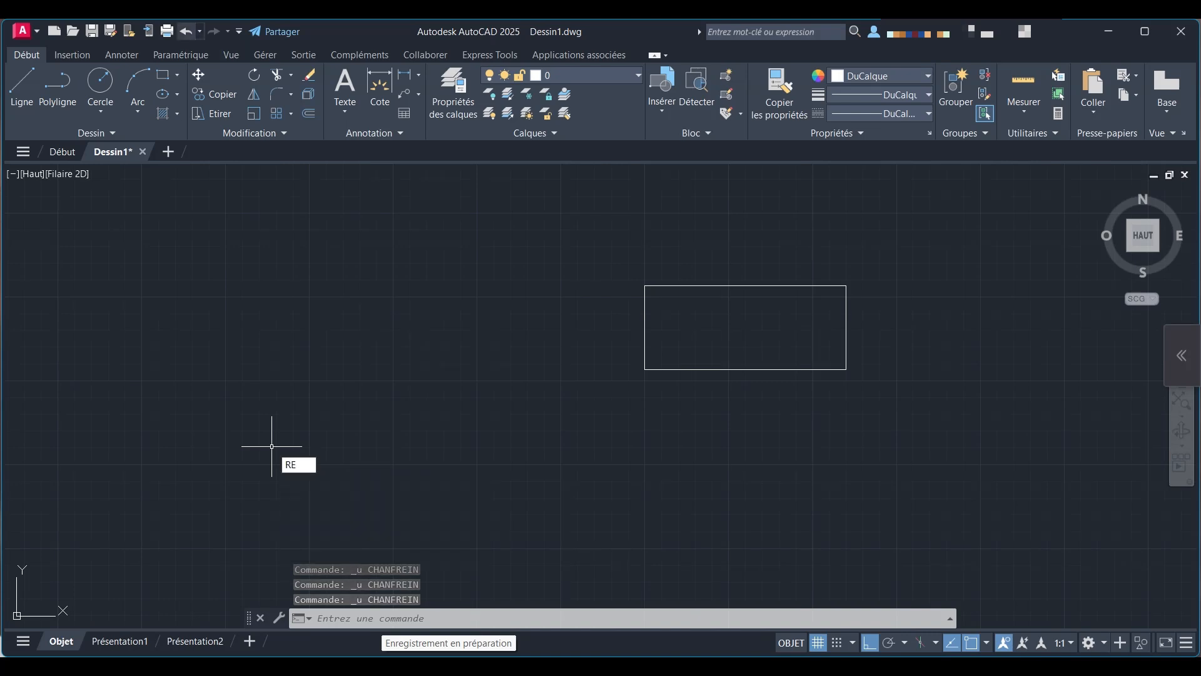
- Try to chamfer the polyline rectangle's upper-left corner with the current zero chamfer distances
type("CHA")
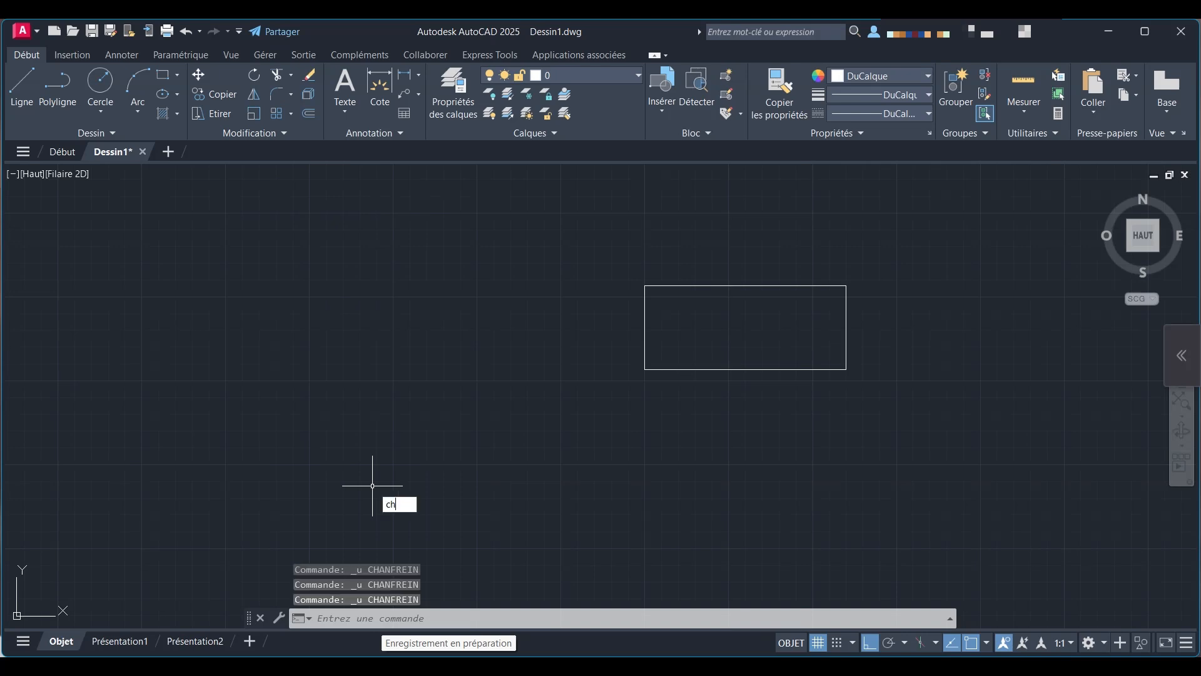
key("Return")
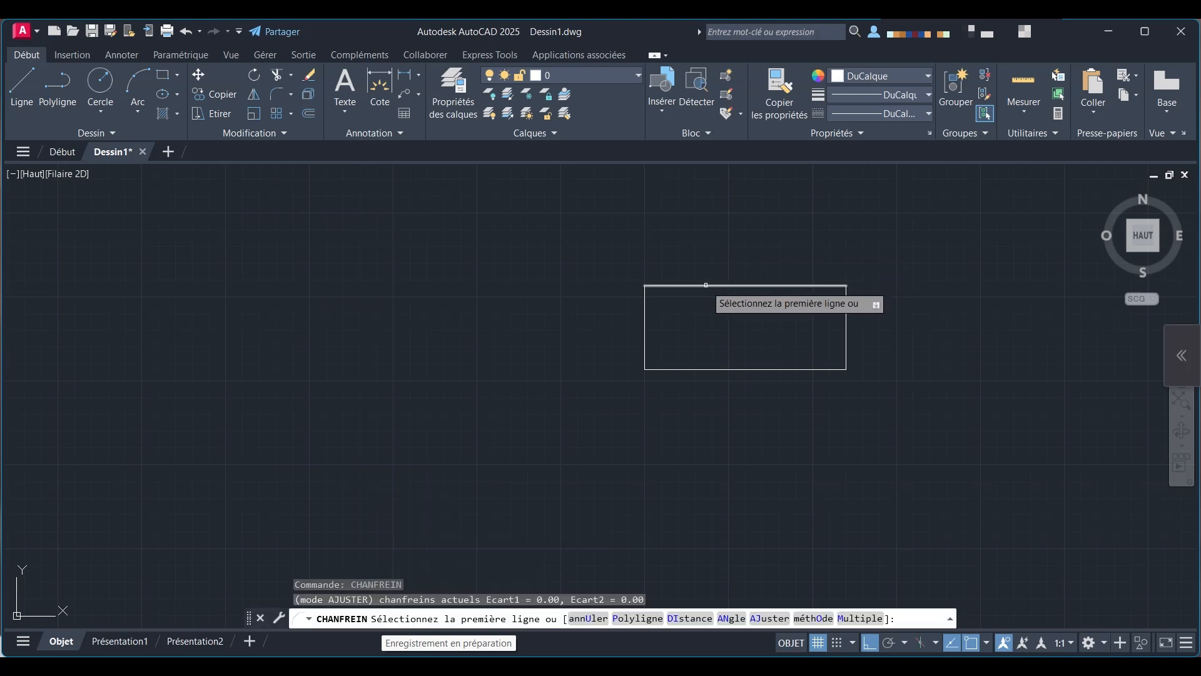
left_click(706, 286)
left_click(645, 311)
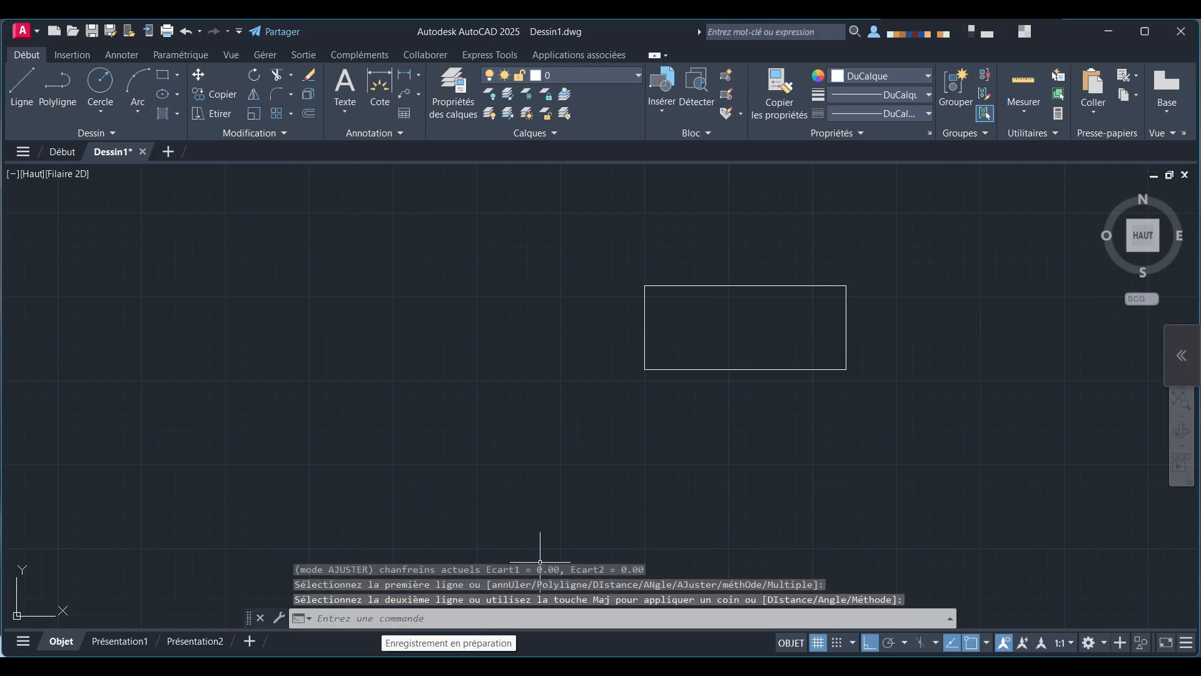
- Set both chamfer distances to 25 and chamfer the polyline rectangle's upper-left corner
type("c")
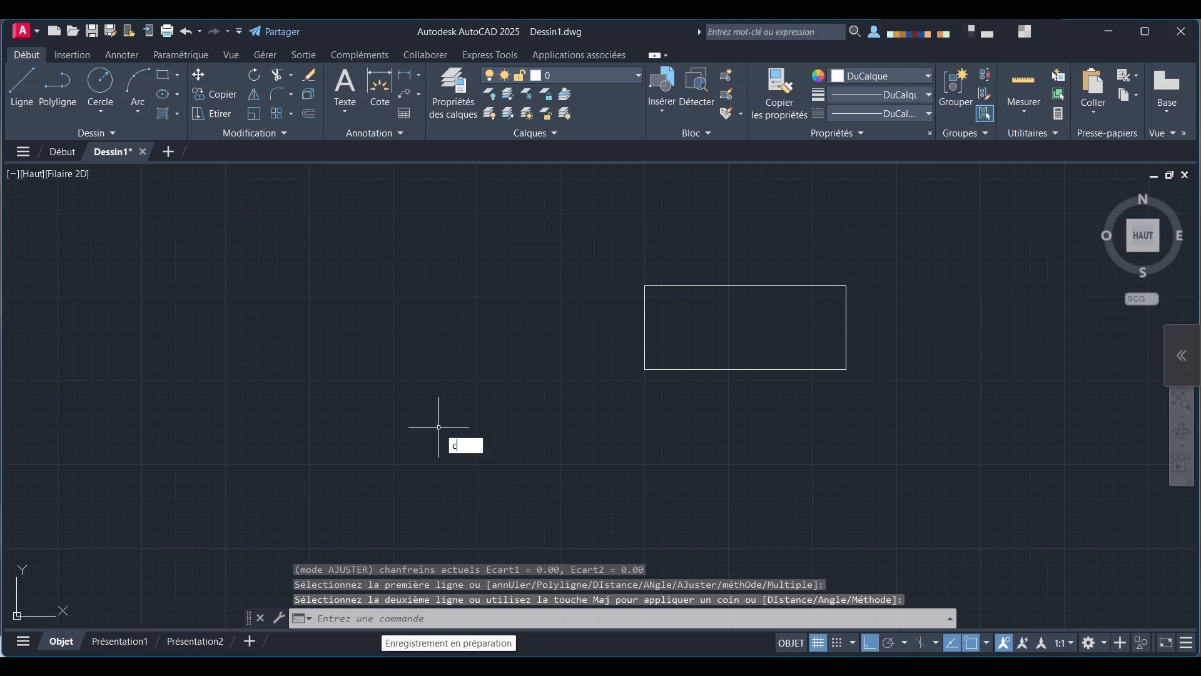
type("h")
key("Return")
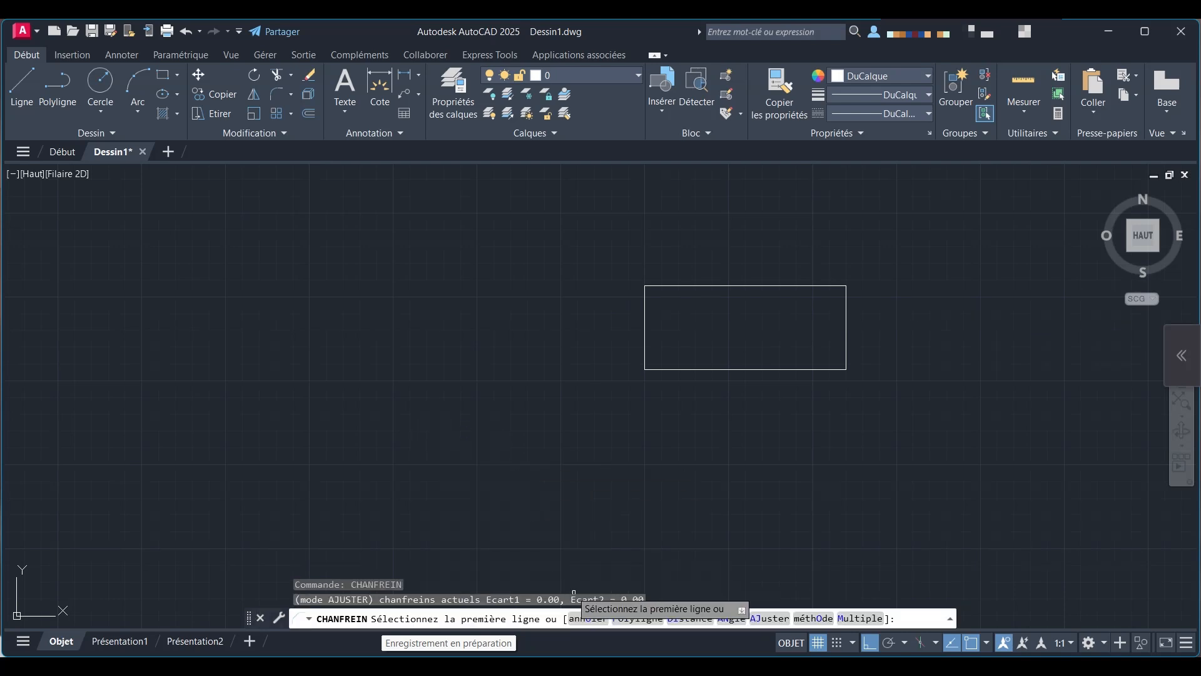
type("di")
key("Return")
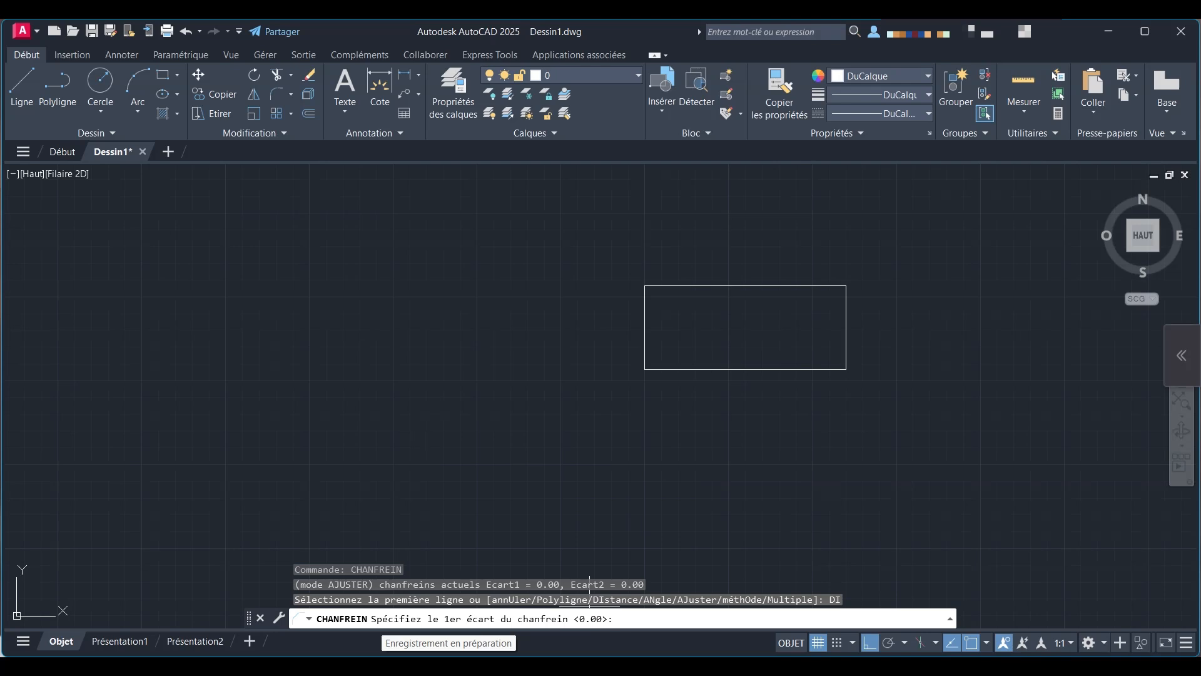
type("25")
key("Return")
type("25")
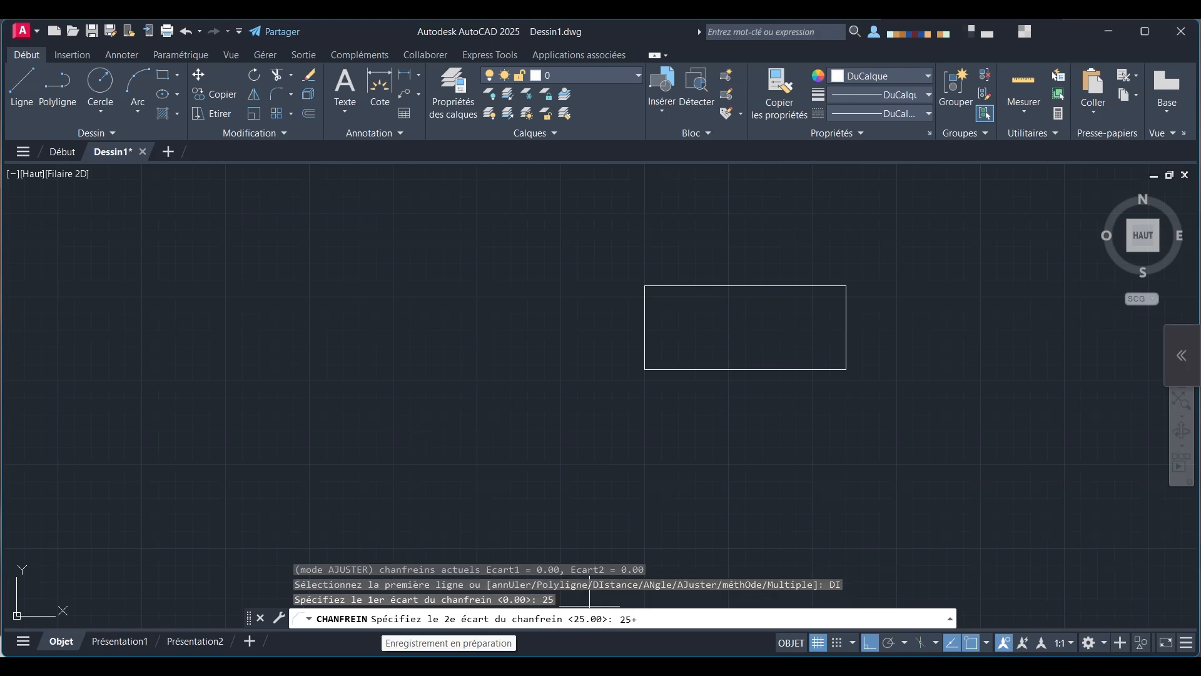
key("Return")
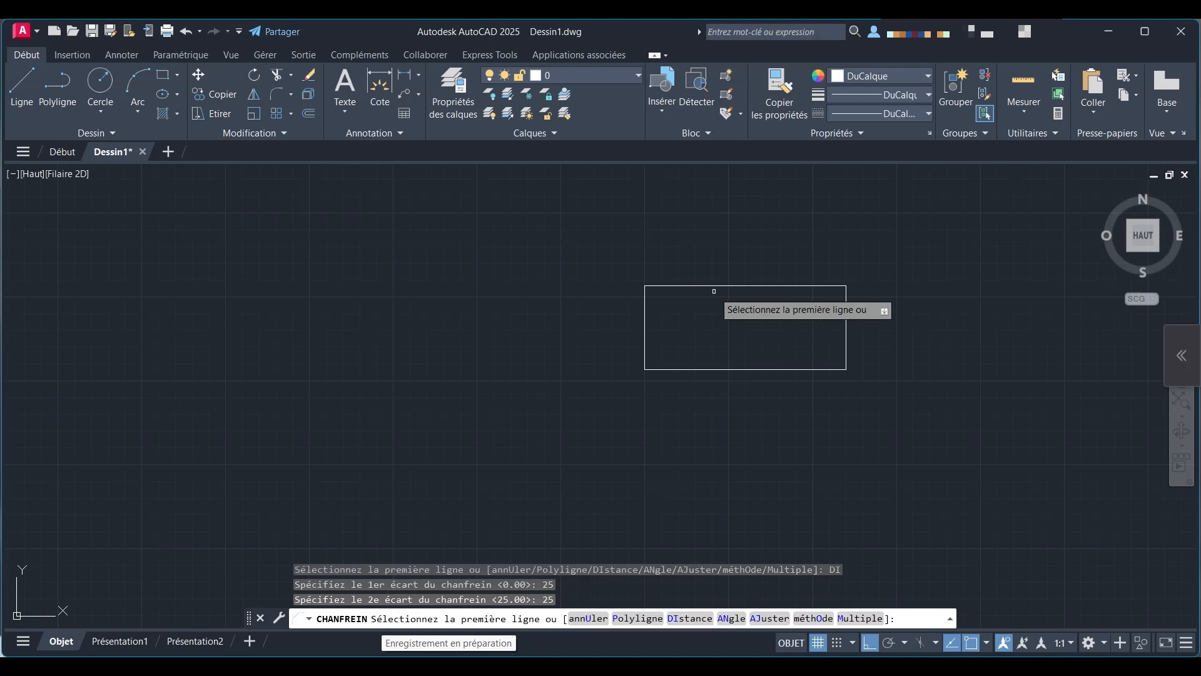
left_click(711, 285)
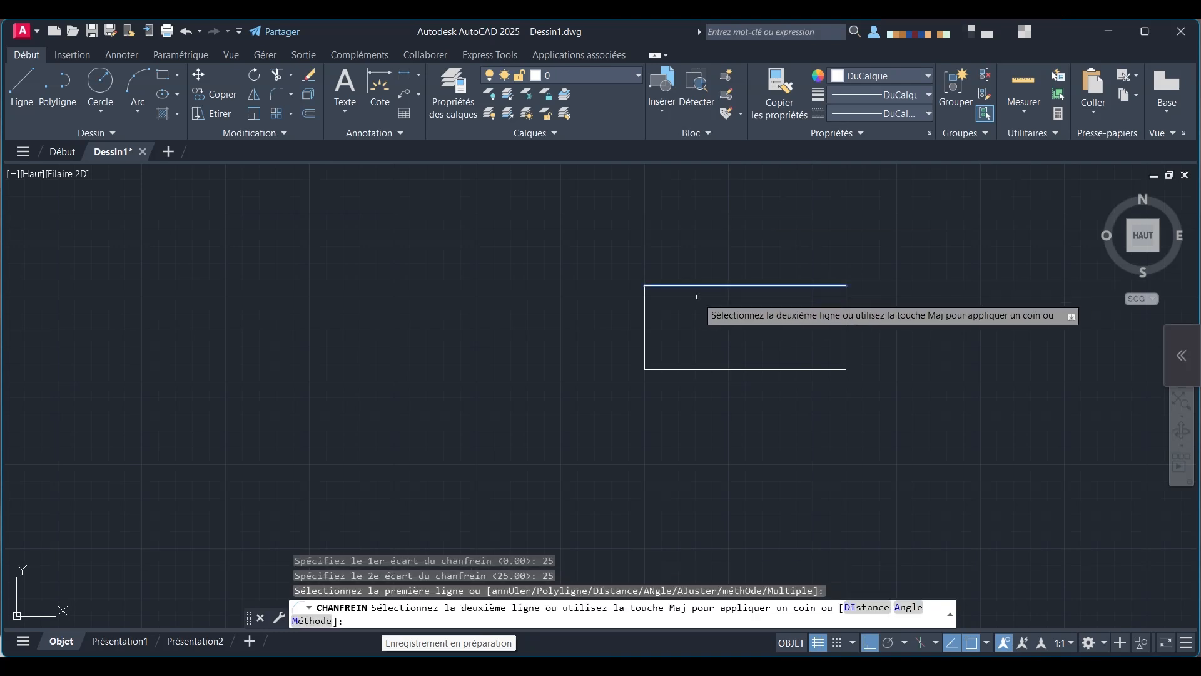
left_click(650, 323)
- Chamfer the polyline rectangle's upper-right corner with the same distances of 25
type("ch")
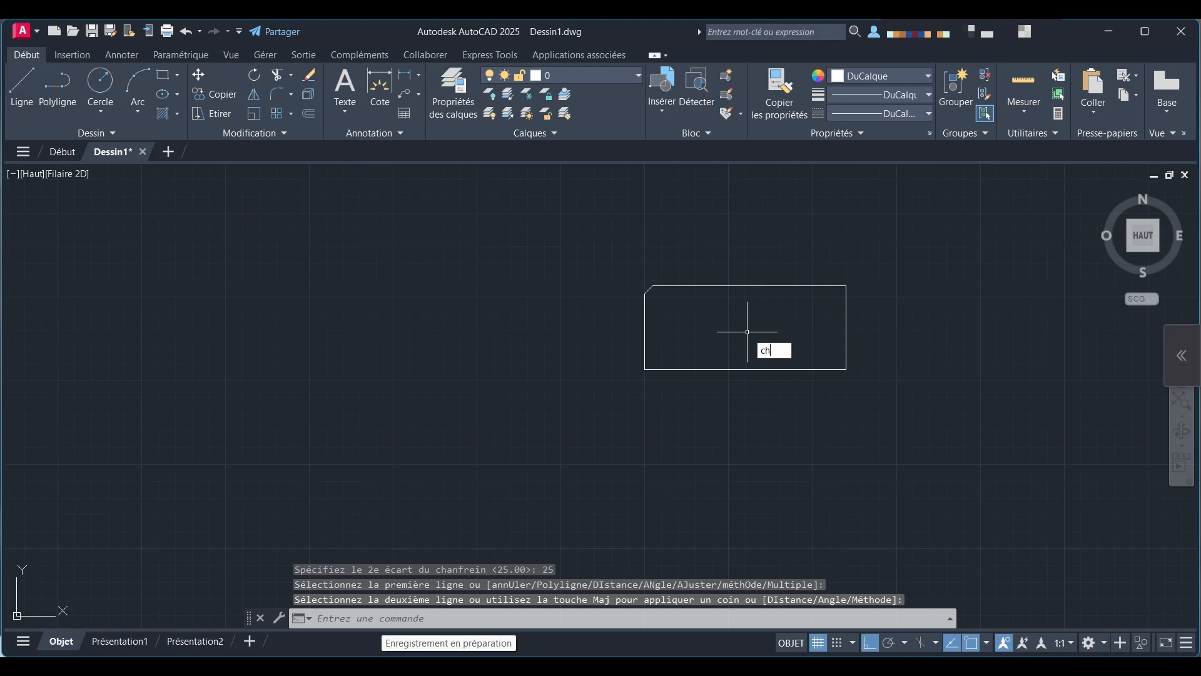
key("Return")
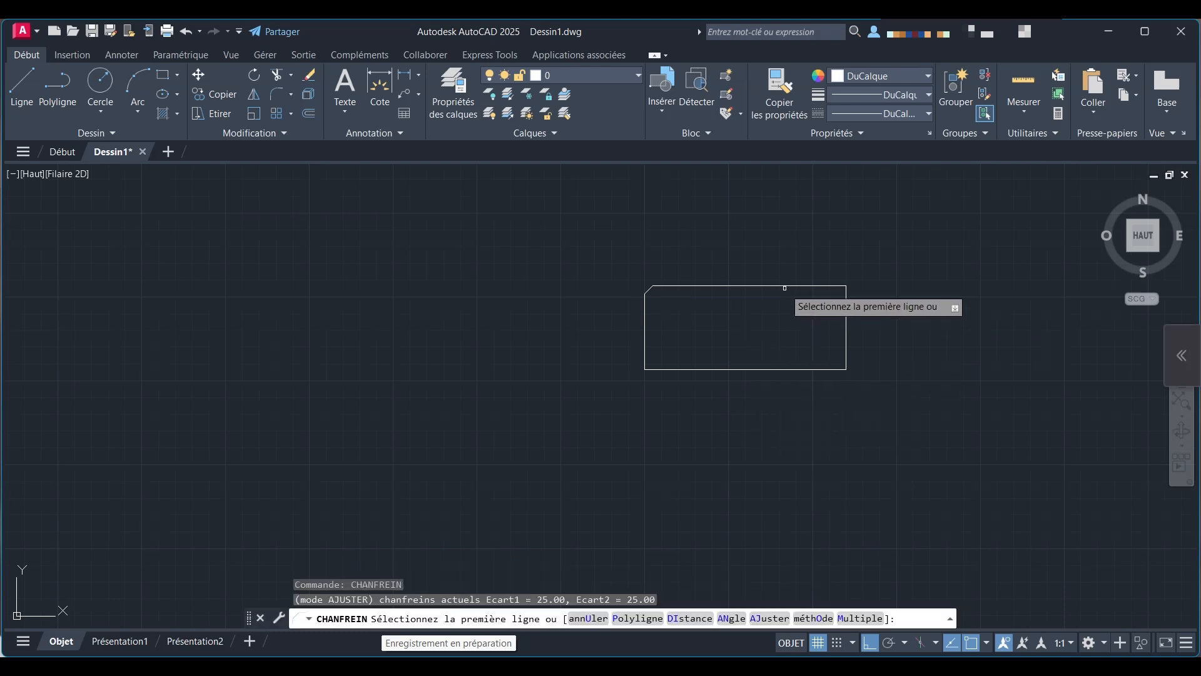
left_click(782, 287)
left_click(845, 319)
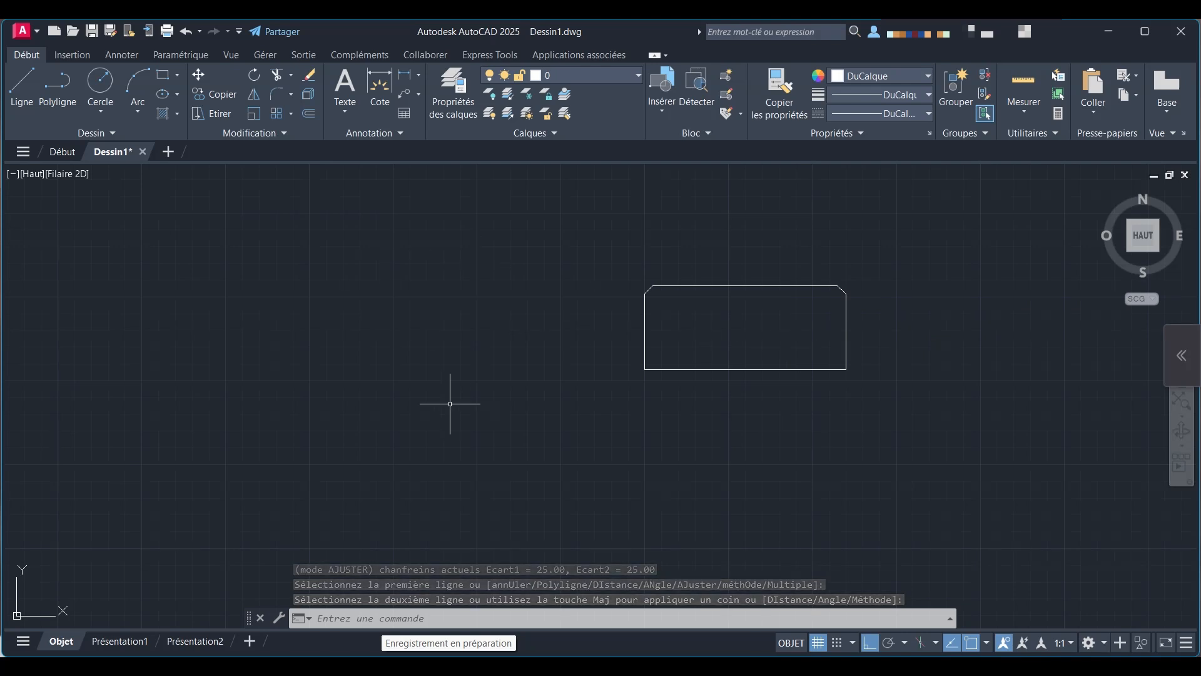
- Set both chamfer distances of the Rectangle command to 25 for a new rectangle
type("REC")
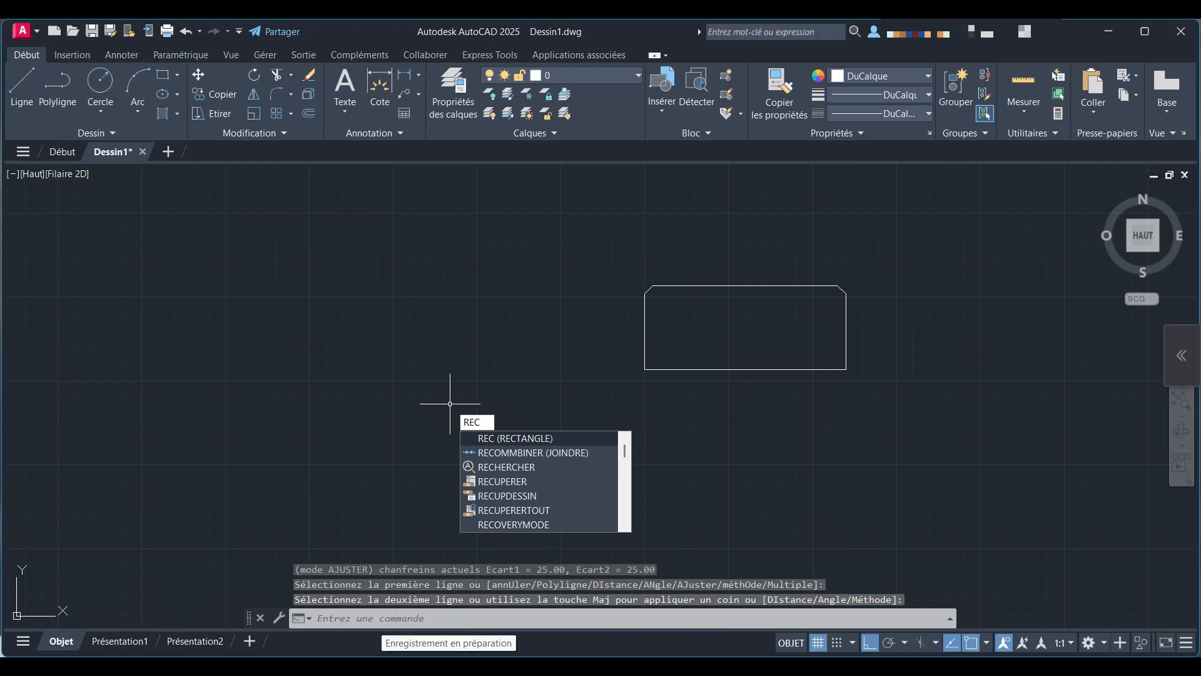
key("Return")
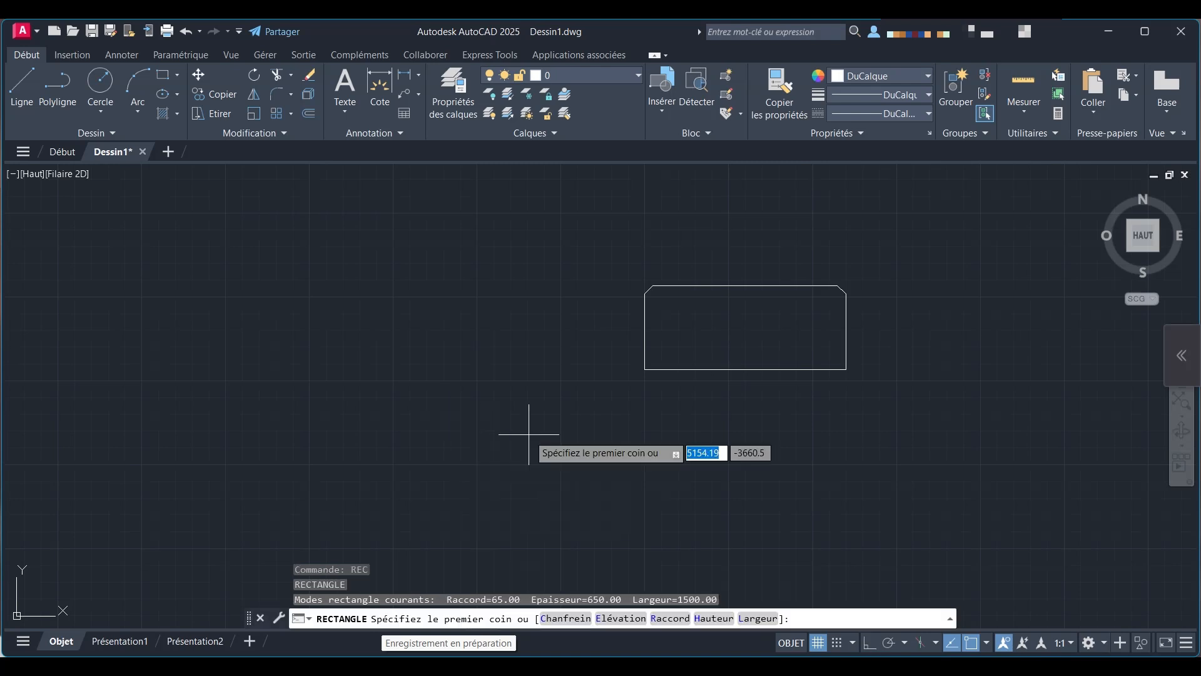
type("C")
key("Return")
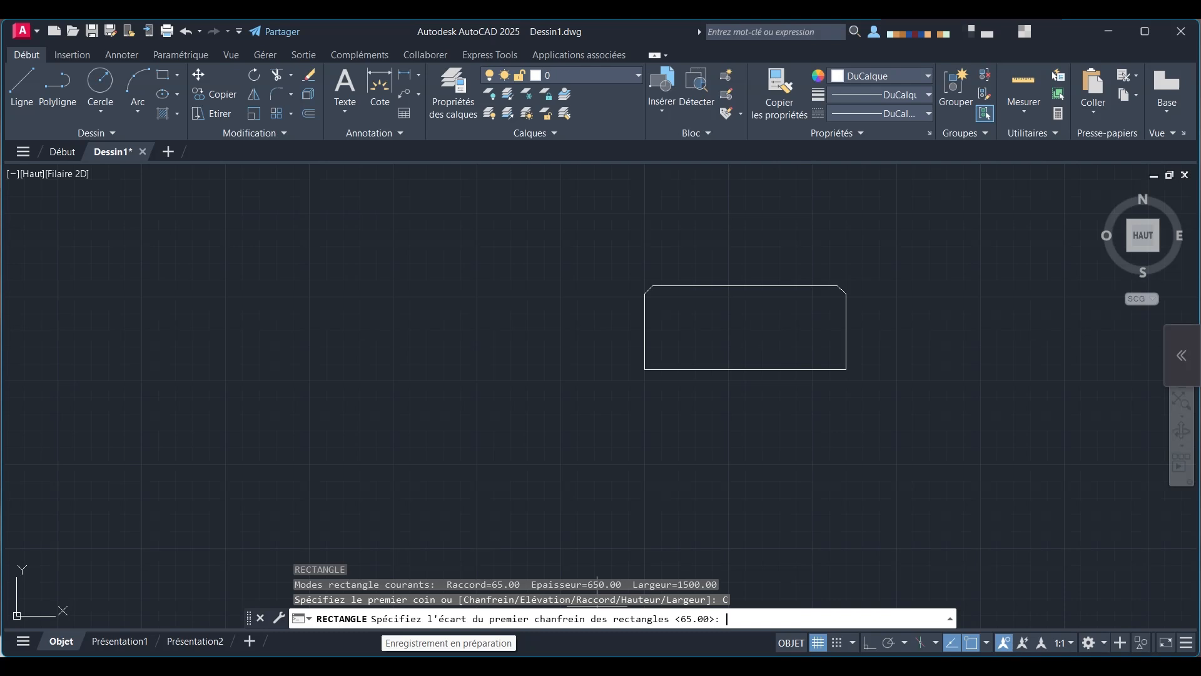
key("Return")
type("25")
key("Return")
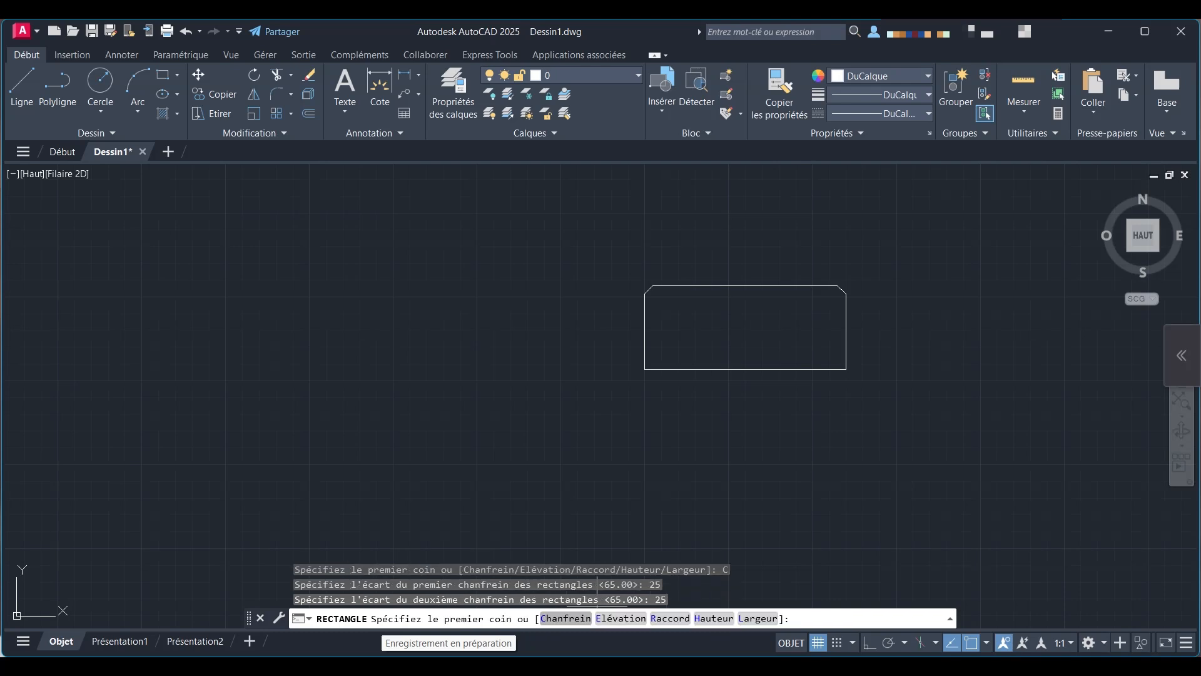
- Draw the chamfered rectangle about 6700 by 5300, starting just below the polyline rectangle's lower-left corner and extending down to the right
left_click(638, 432)
scroll(657, 482, "down", 1)
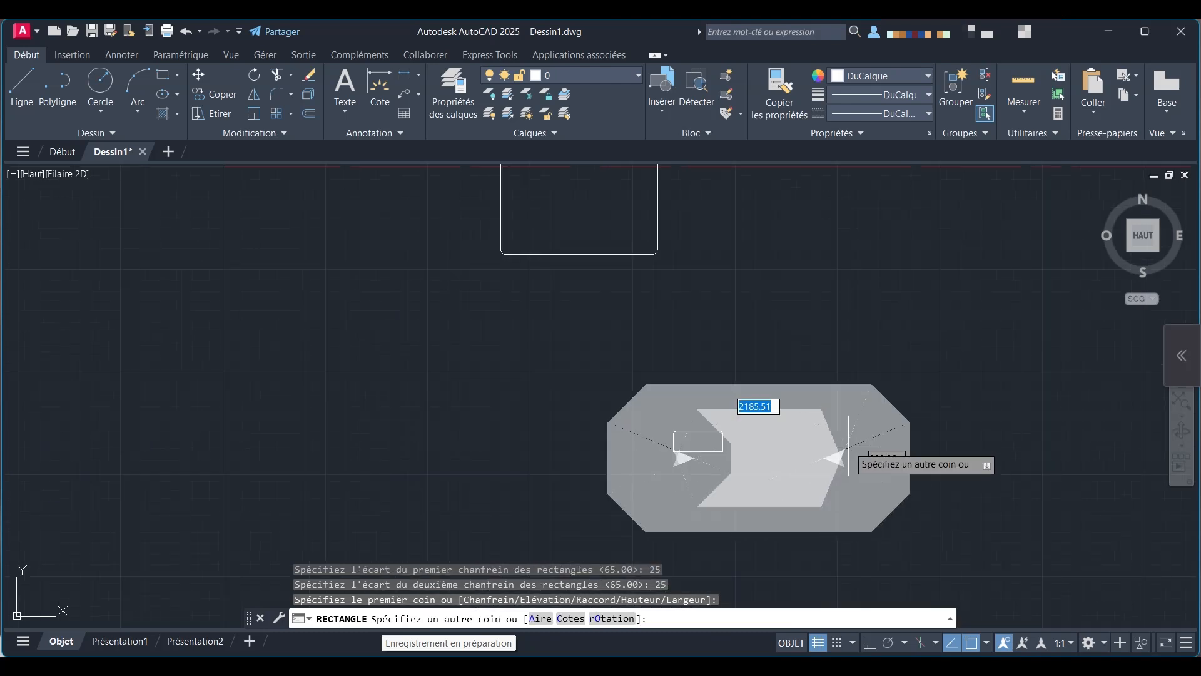
scroll(876, 357, "down", 7)
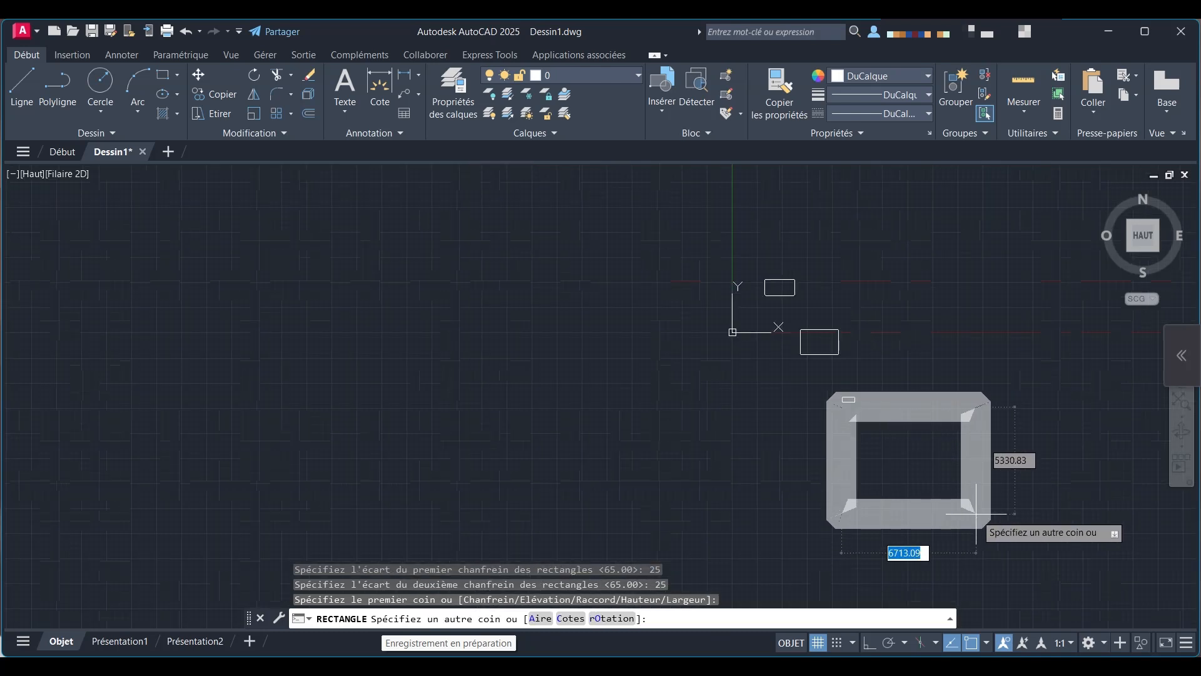
left_click(981, 516)
scroll(960, 434, "up", 6)
scroll(856, 320, "down", 4)
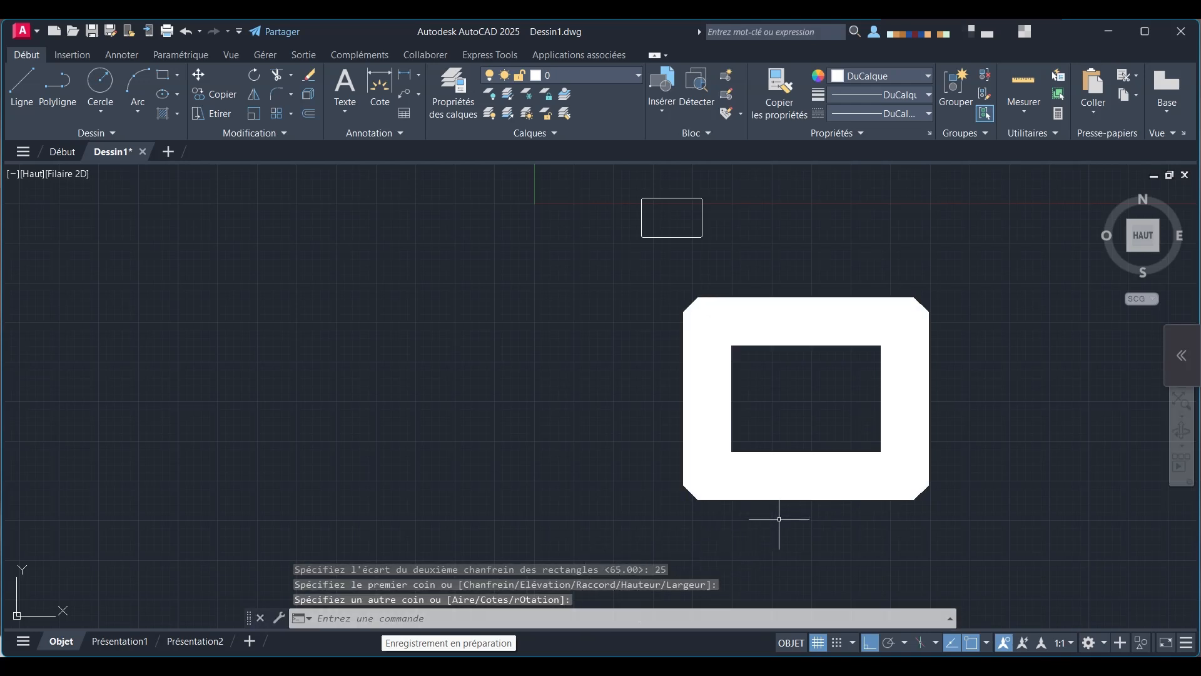
- Undo the large chamfered rectangle
key("ctrl+z")
key("ctrl+z")
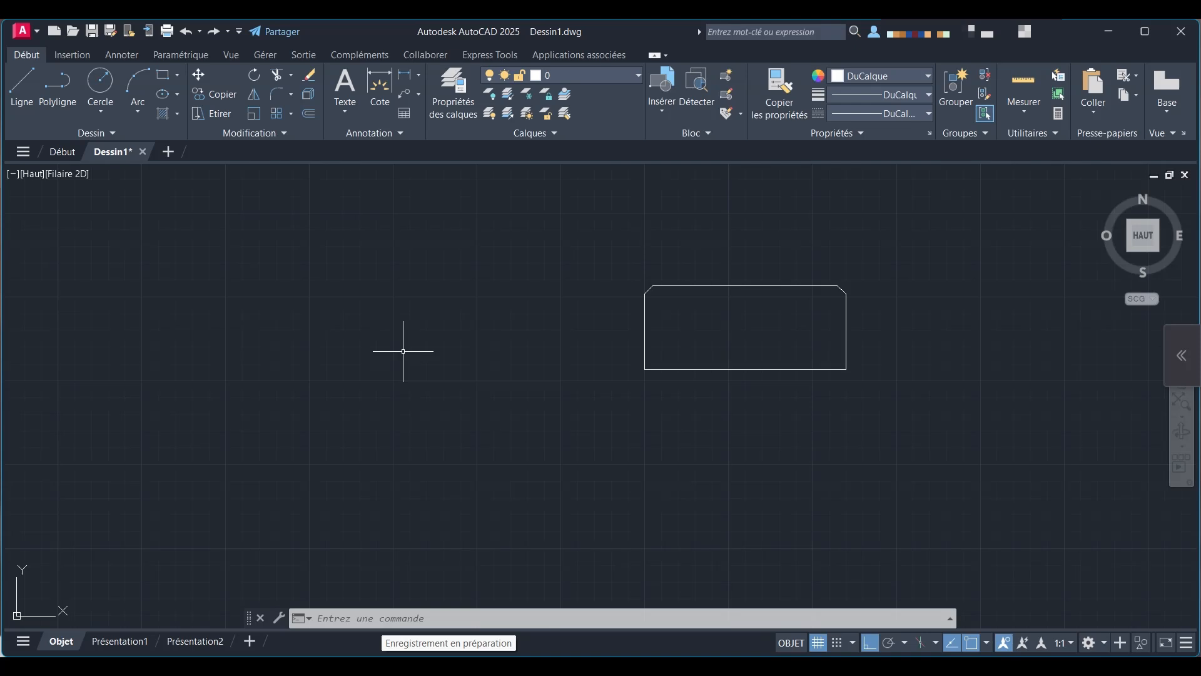
type("CH")
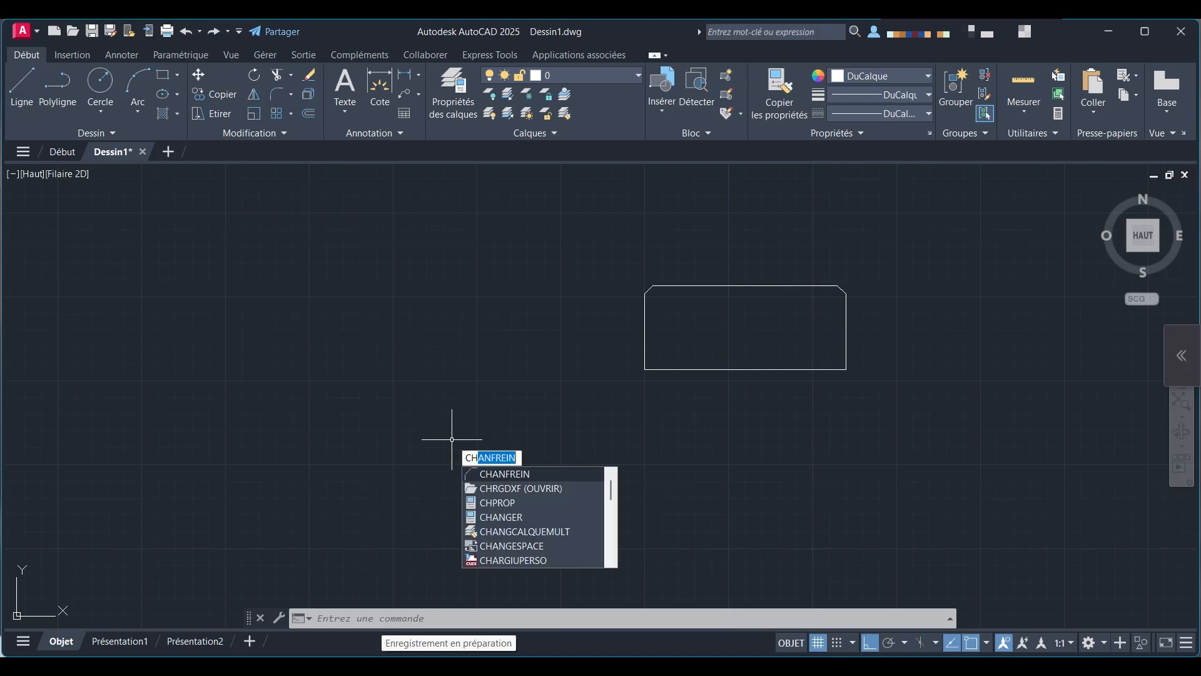
key("ctrl+z")
key("Escape")
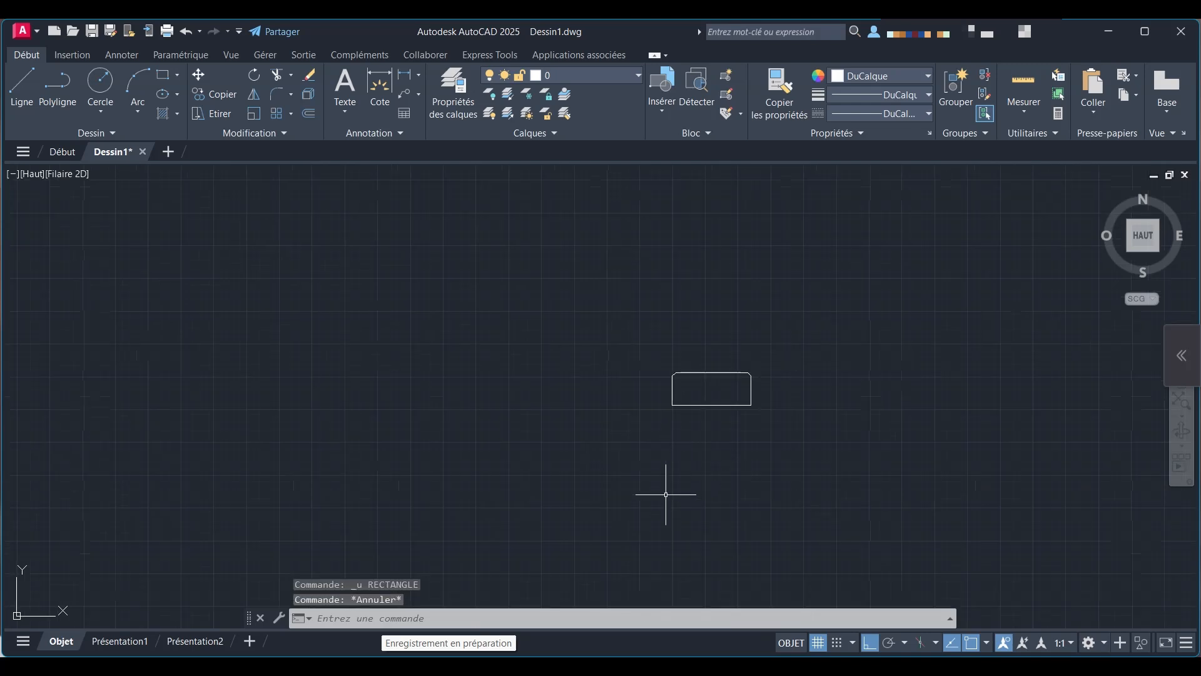
- Start another rectangle with the first and second chamfer distances both set to 25
type("RE")
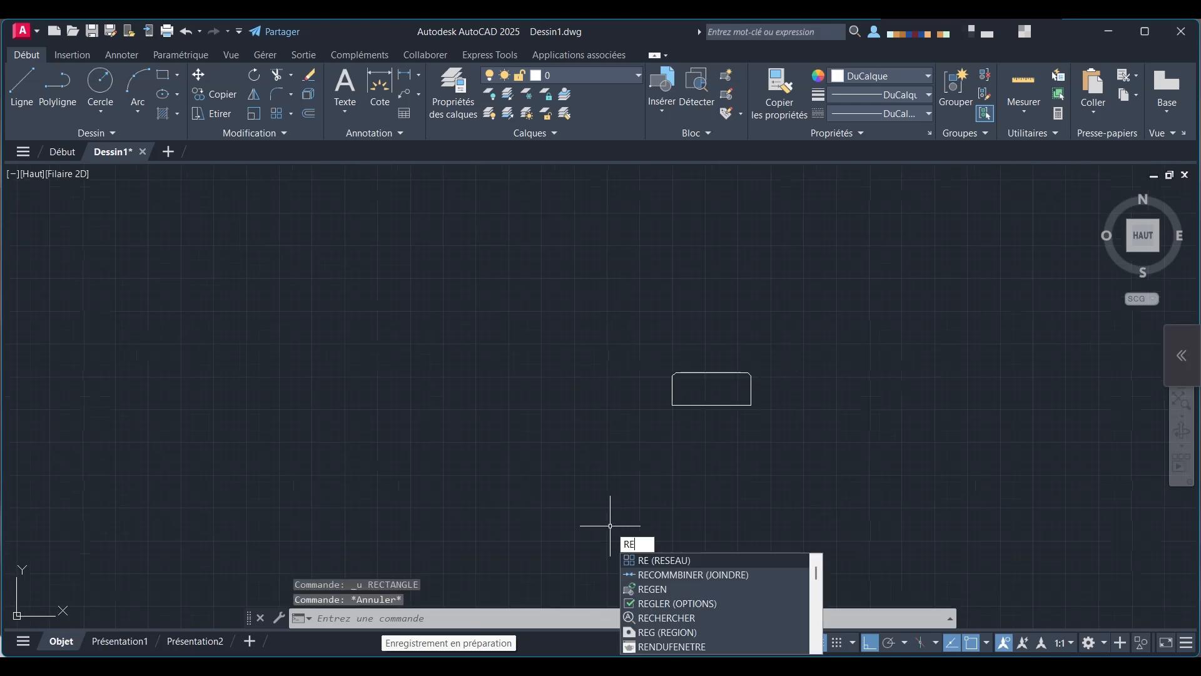
type("c")
key("Return")
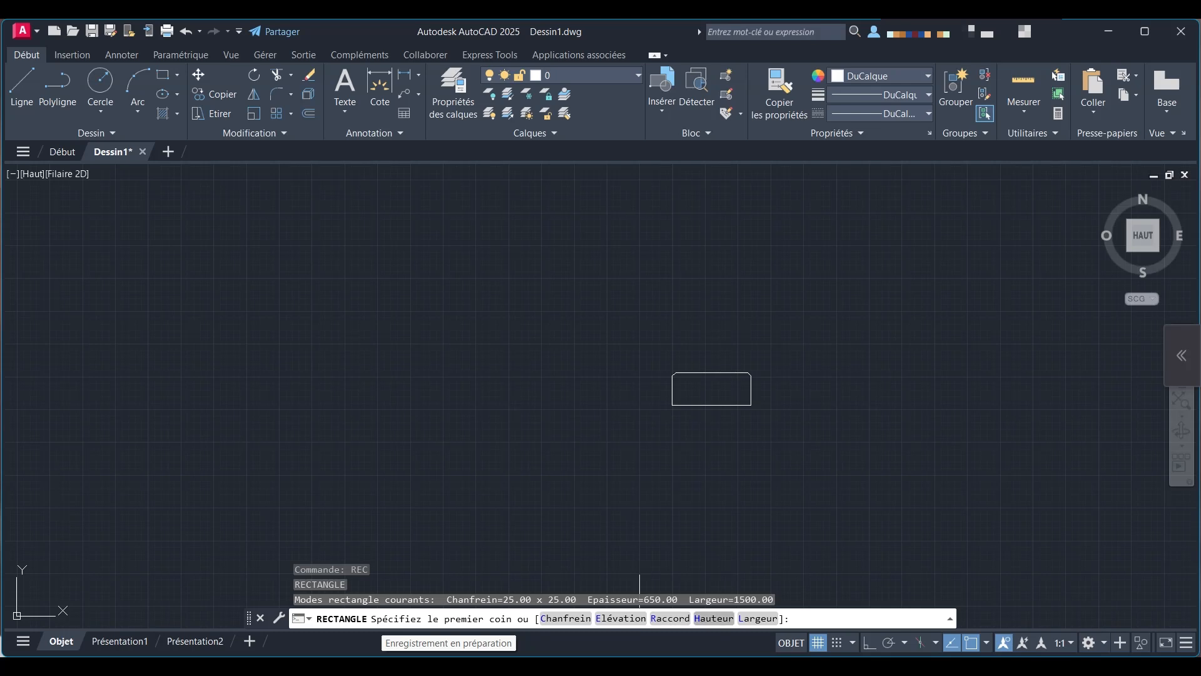
left_click(566, 618)
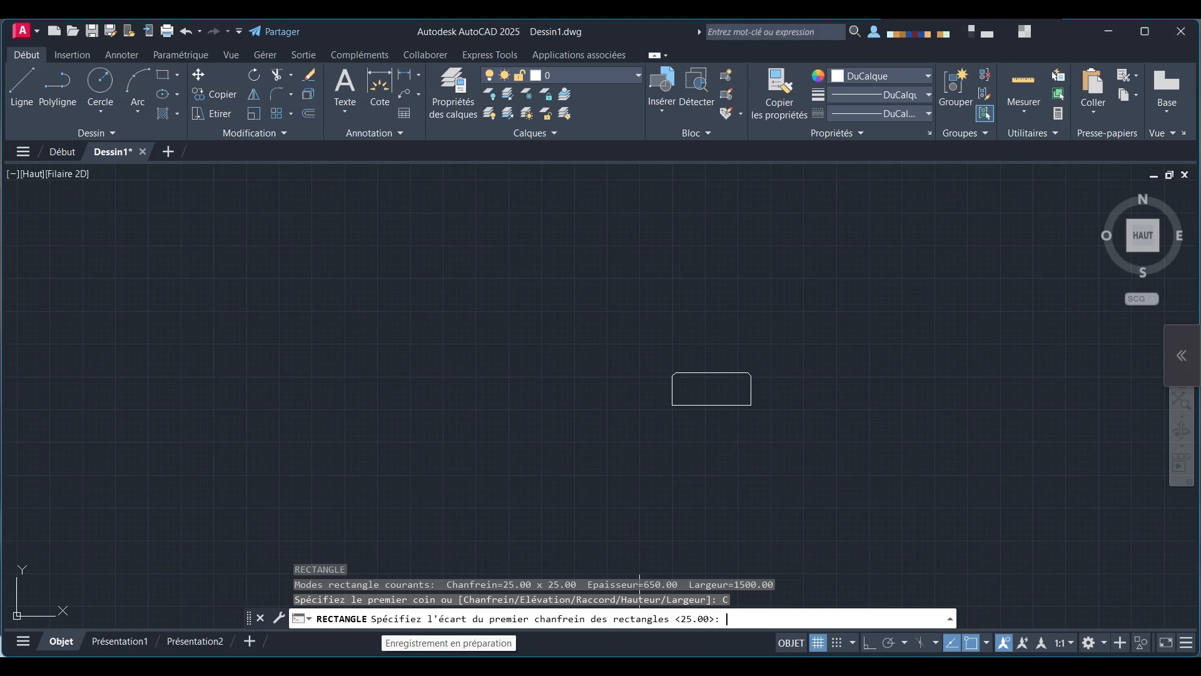
type("25")
key("Return")
type("25")
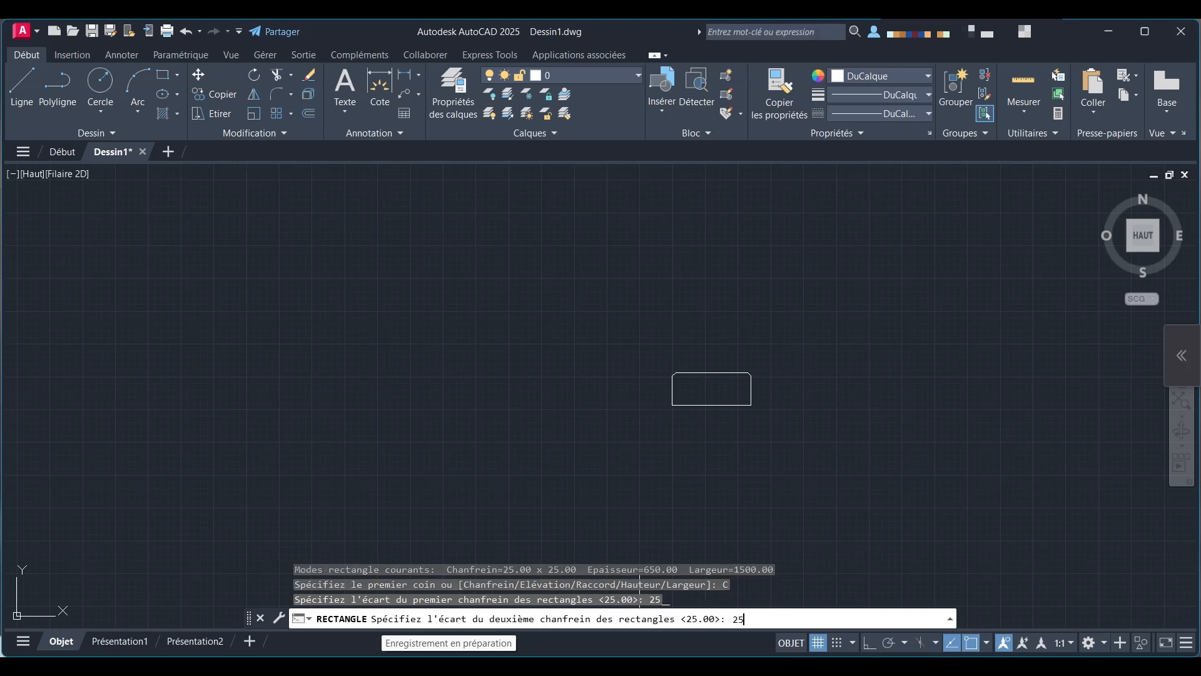
key("Return")
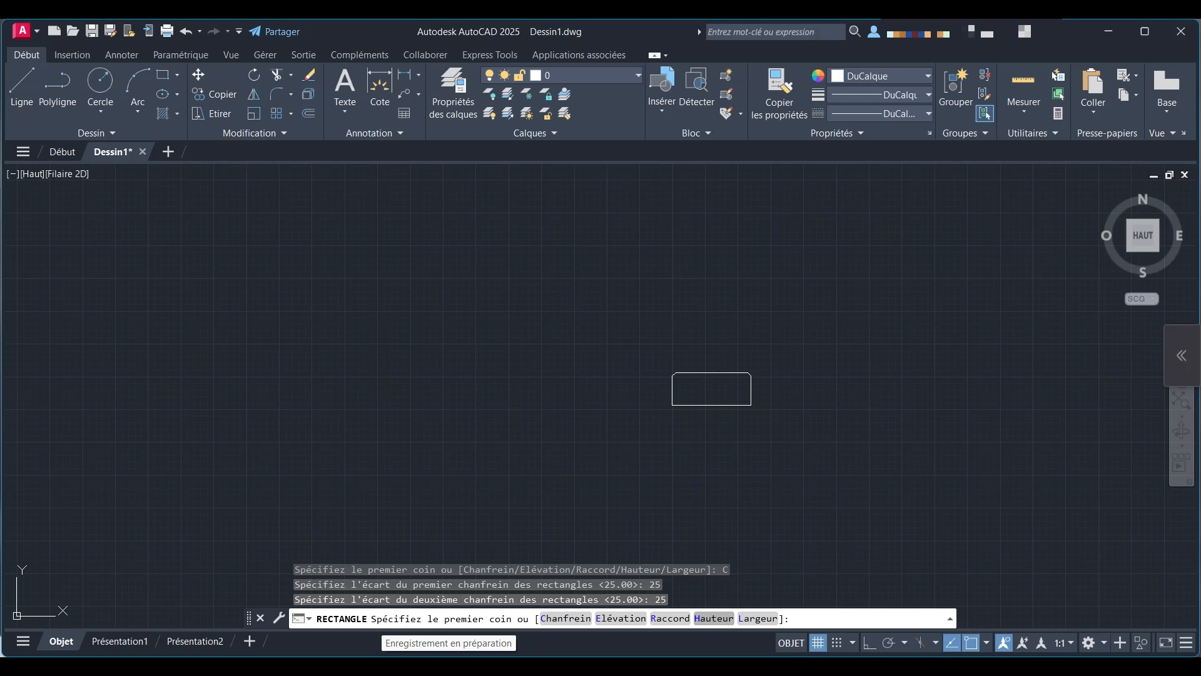
- Set the rectangle's height (thickness) to 0 and its line width to 0
left_click(714, 619)
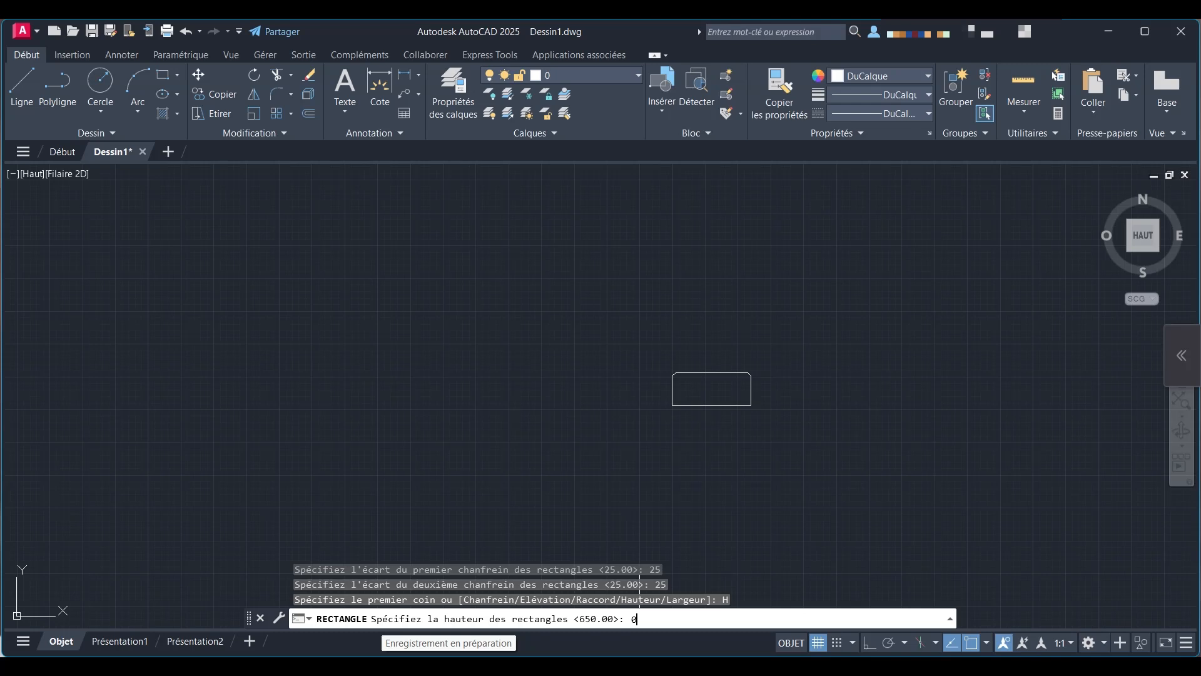
key("Return")
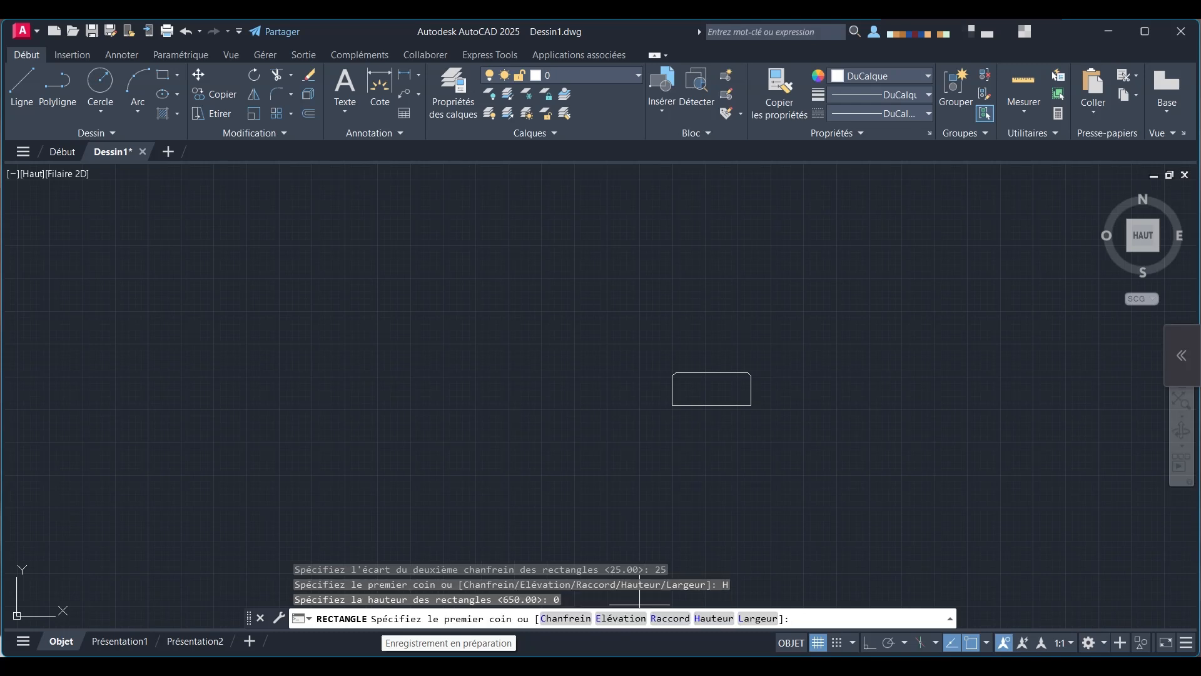
left_click(754, 618)
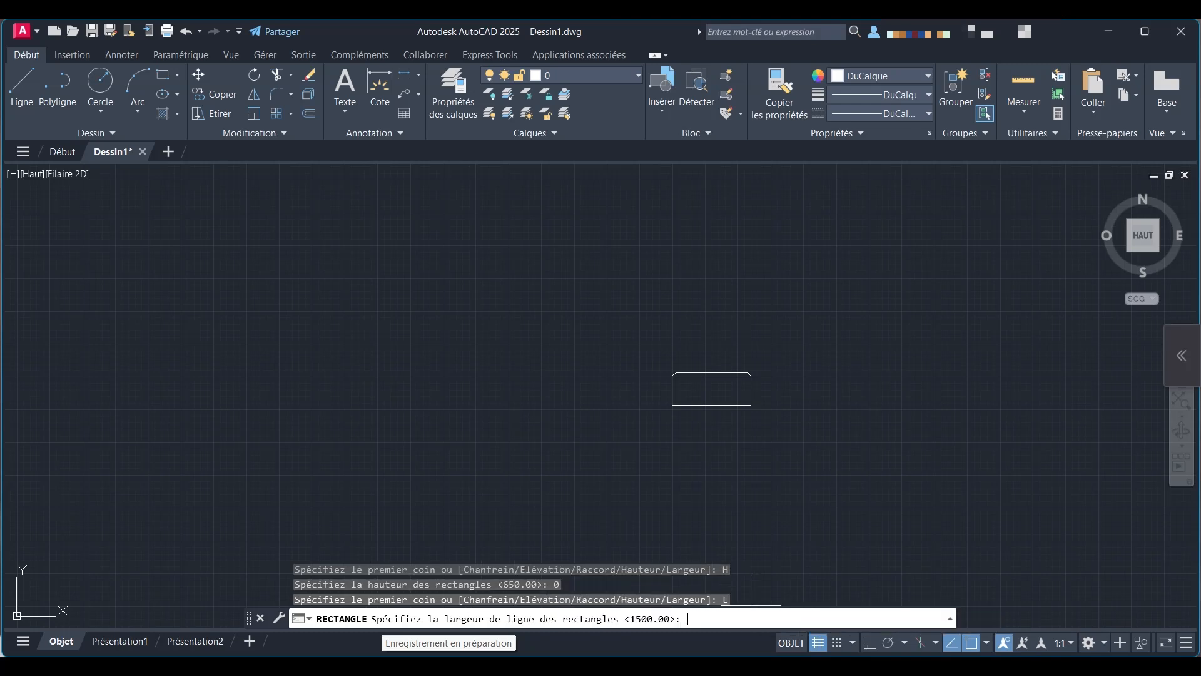
key("Return")
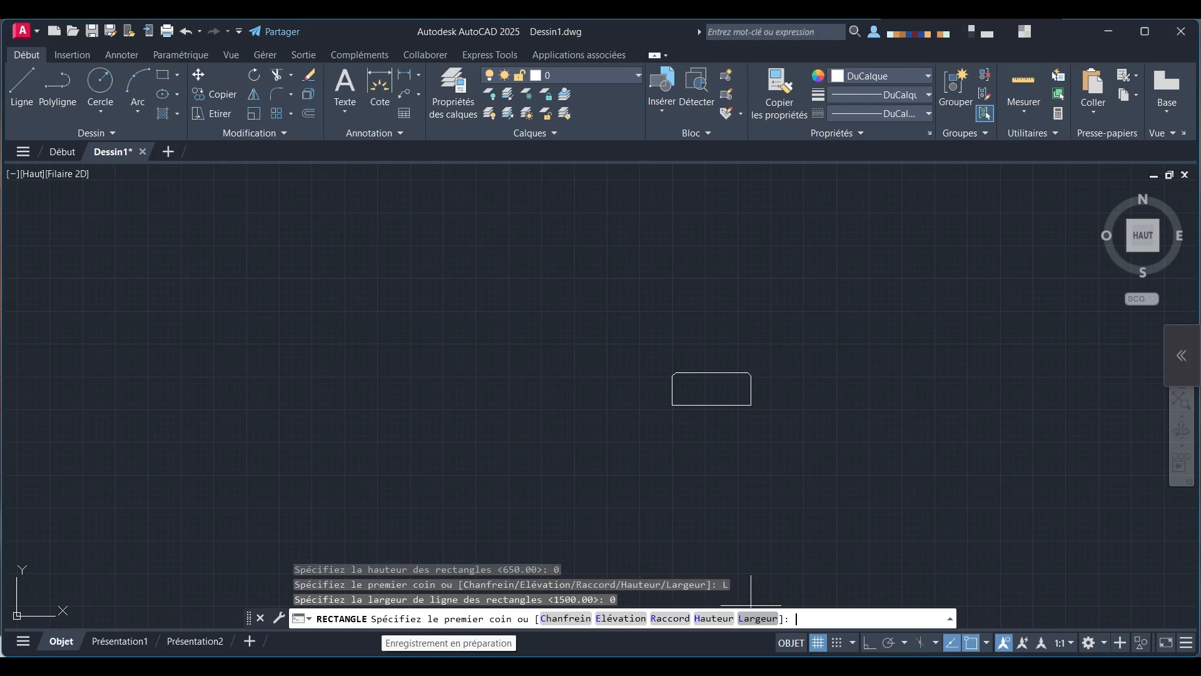
- Draw the chamfered rectangle to the right of the polyline rectangle, starting near its top-edge level, somewhat narrower but taller than it
left_click(830, 373)
scroll(948, 447, "up", 2)
scroll(901, 413, "up", 4)
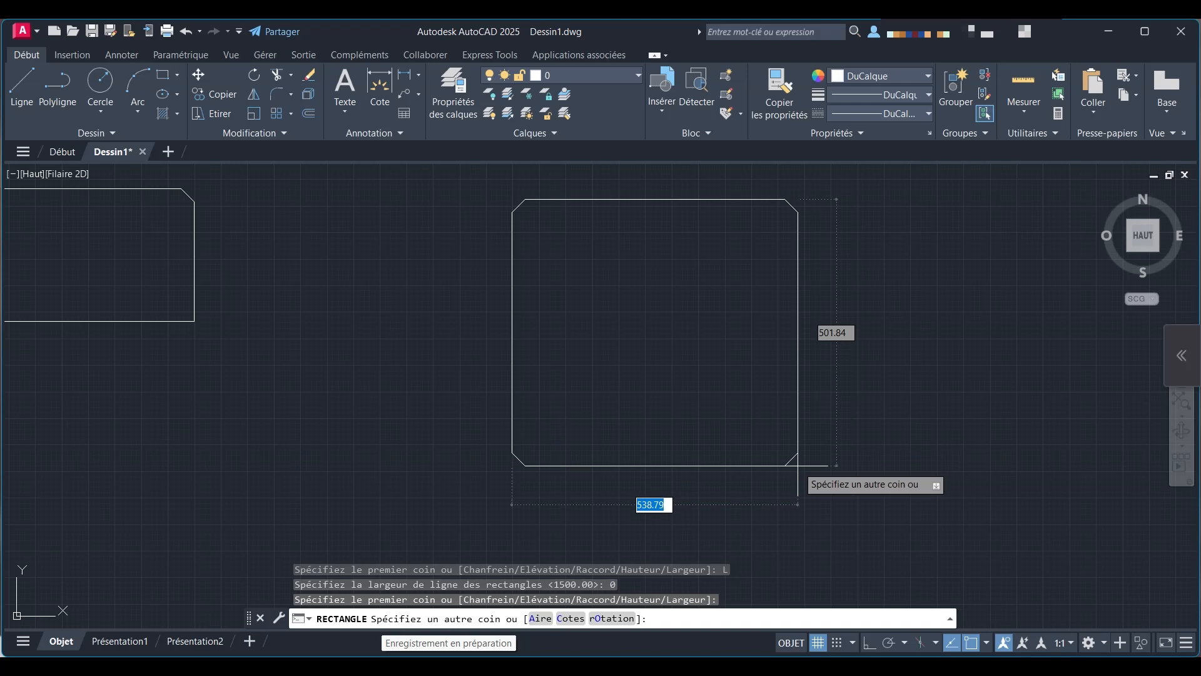
left_click(782, 414)
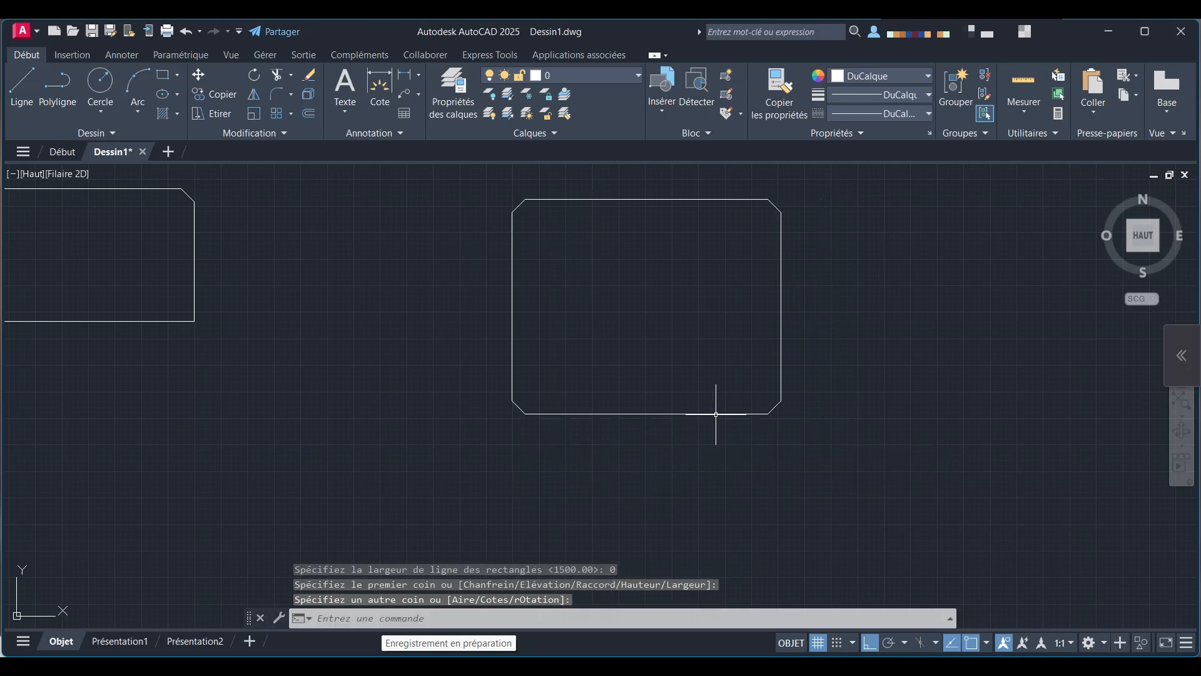